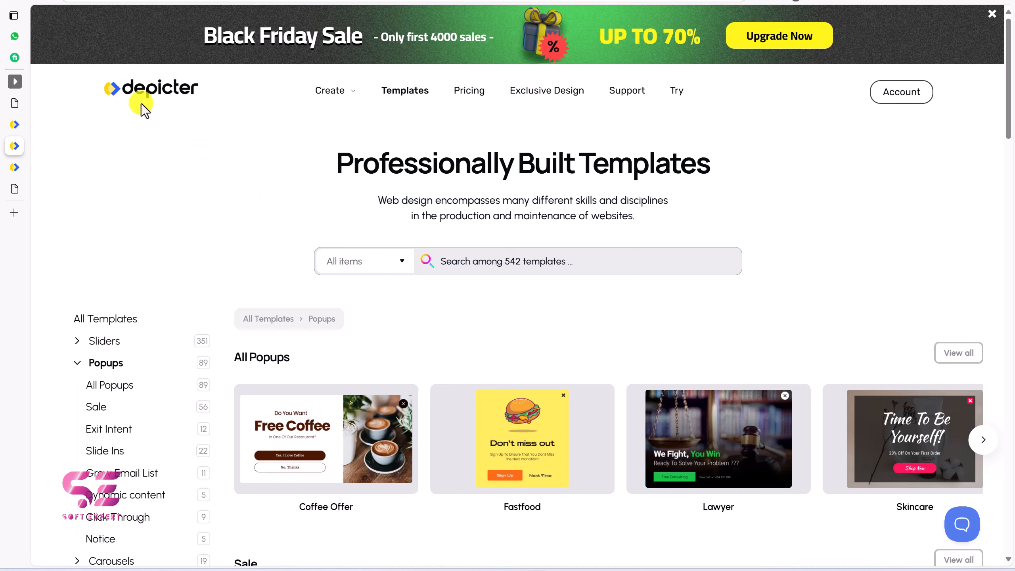
Open the Coffee Offer popup template from All Popups and replay its preview.
left_click(315, 102)
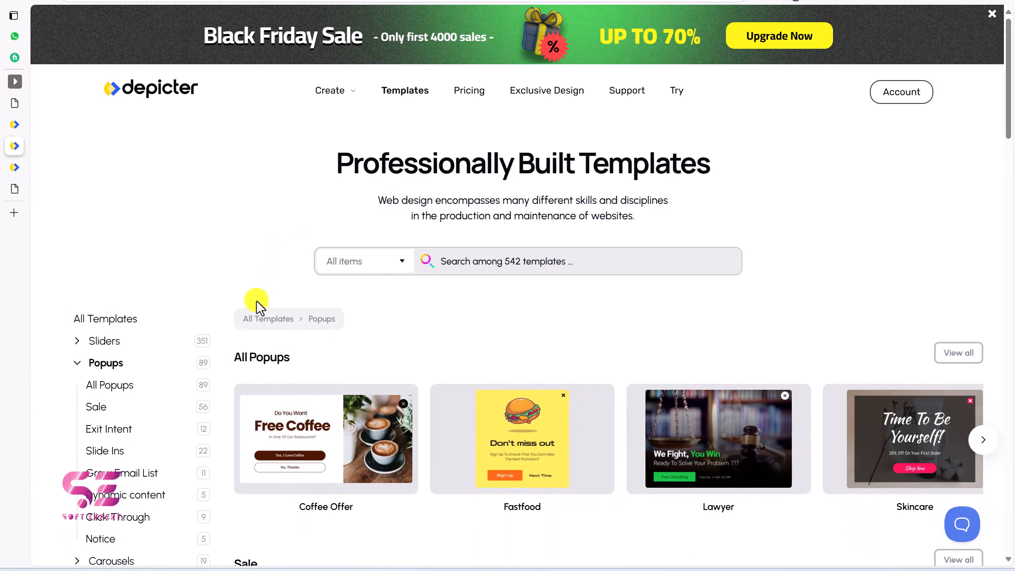
scroll(285, 354, "down", 4)
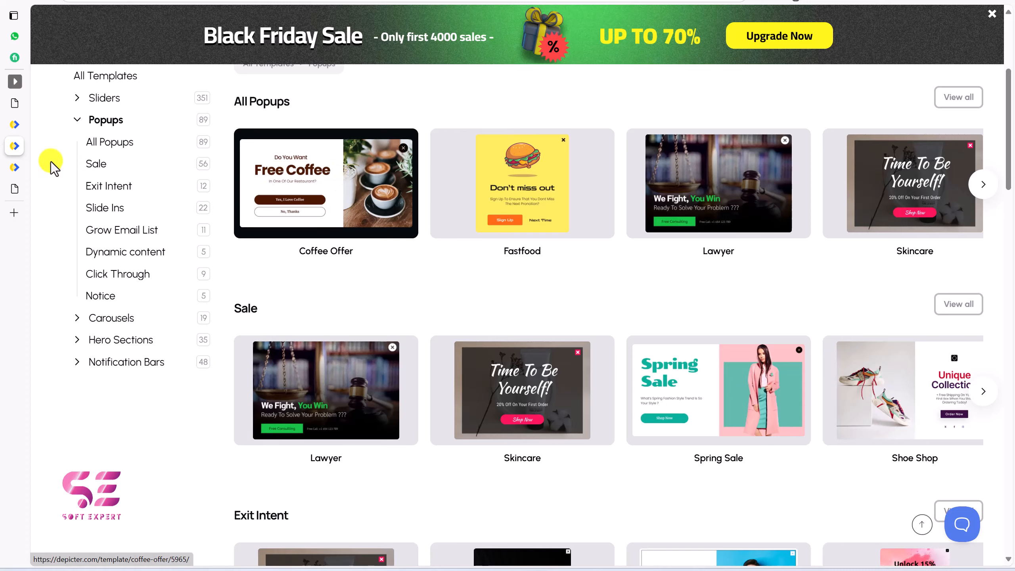
left_click(337, 184)
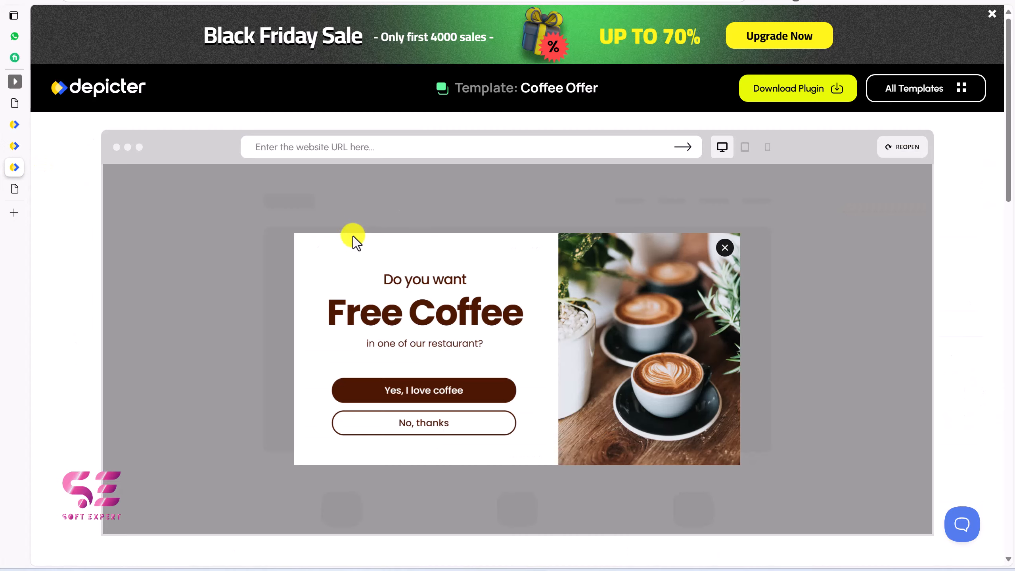
left_click(901, 159)
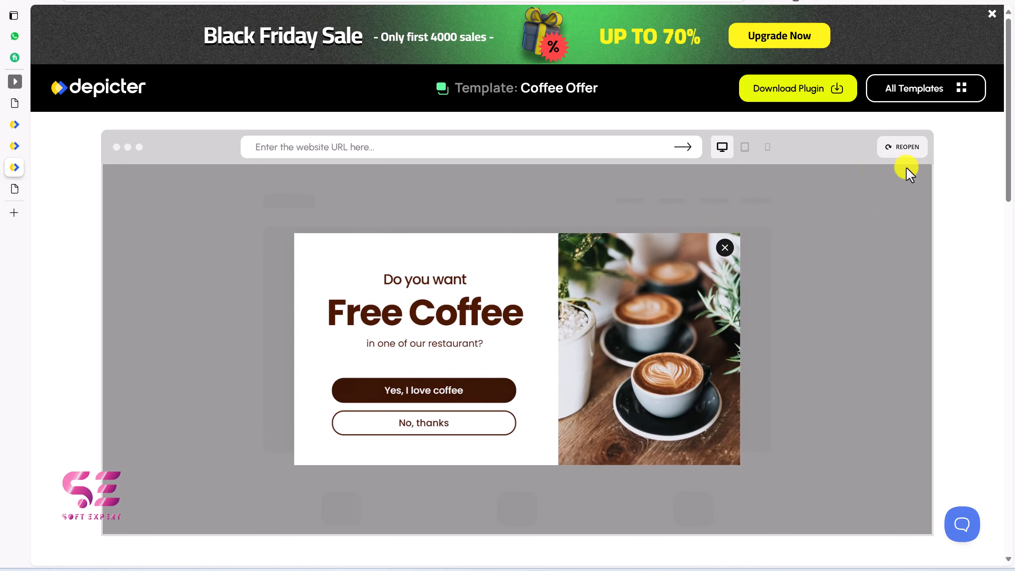
left_click(906, 152)
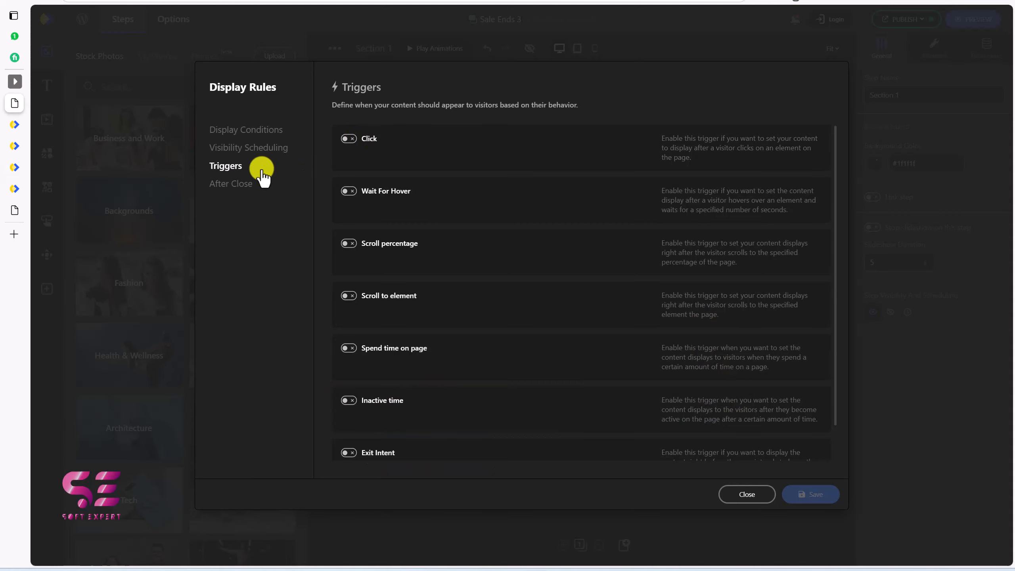
left_click(348, 243)
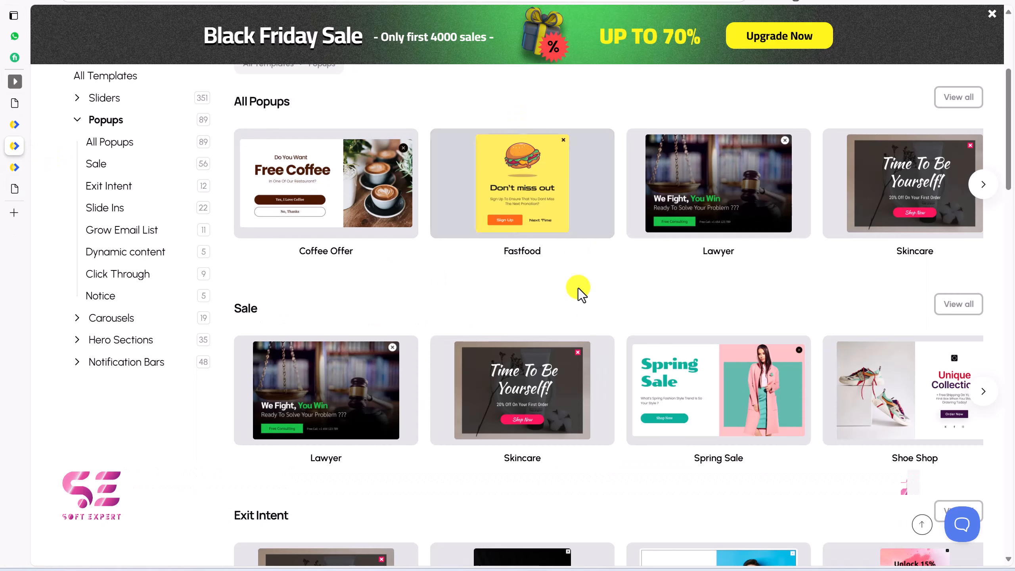
Browse the popup template categories from Sale and Exit Intent through Slide Ins, Grow Email List, Dynamic content and Click Through.
scroll(245, 274, "down", 2)
scroll(843, 356, "down", 4)
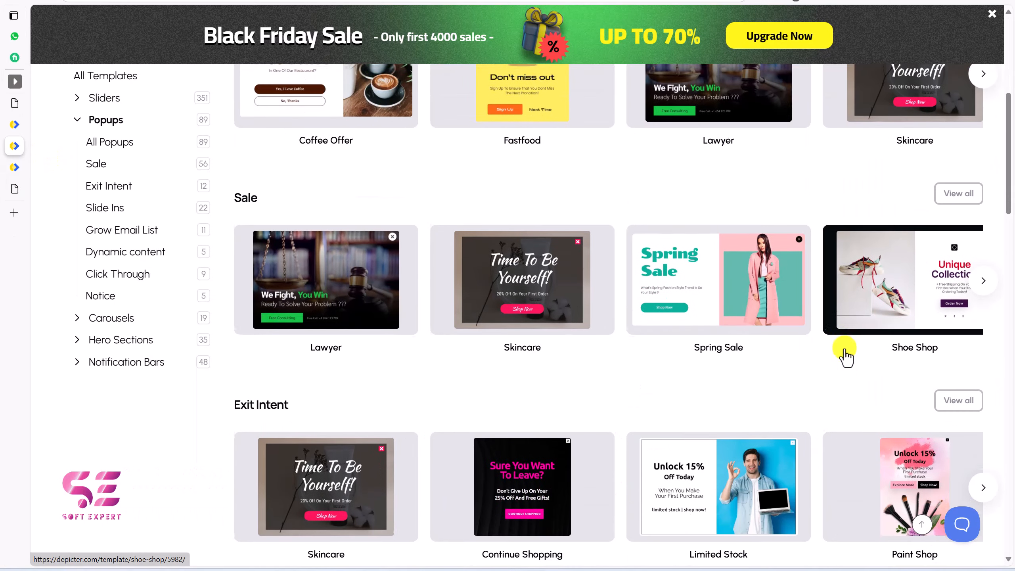
scroll(455, 288, "down", 1)
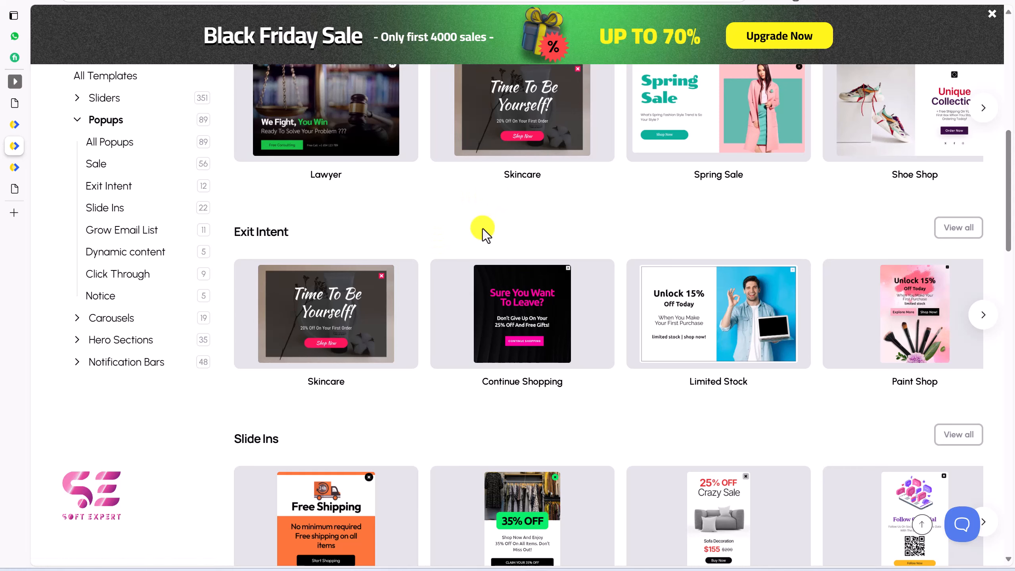
scroll(266, 228, "down", 4)
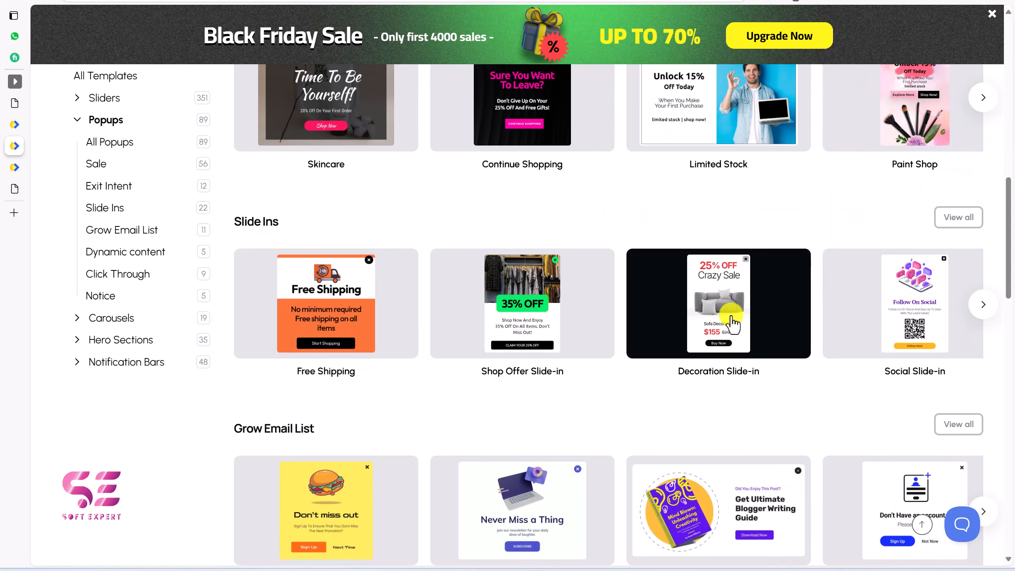
scroll(280, 394, "down", 2)
scroll(399, 379, "down", 1)
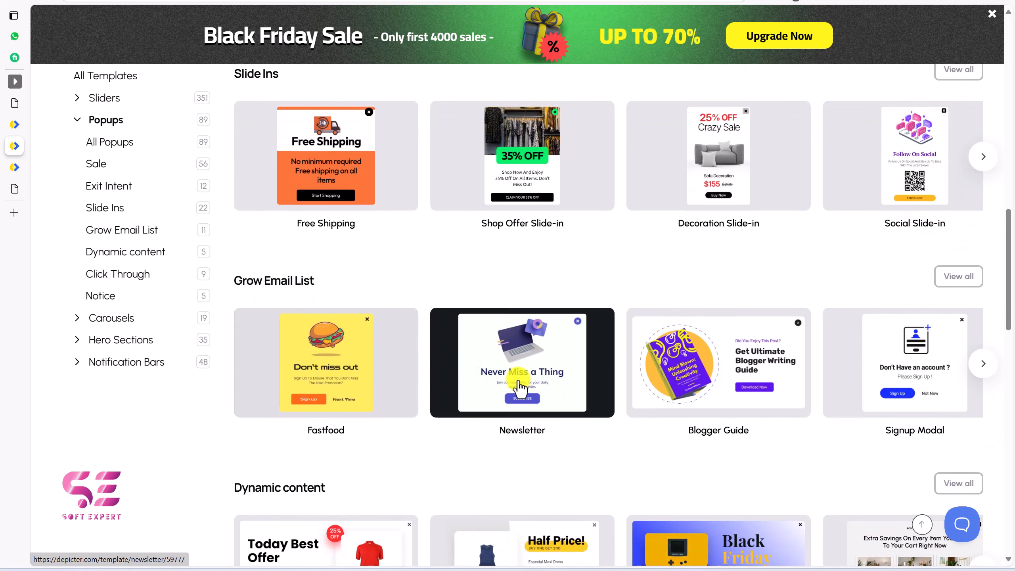
scroll(749, 386, "down", 4)
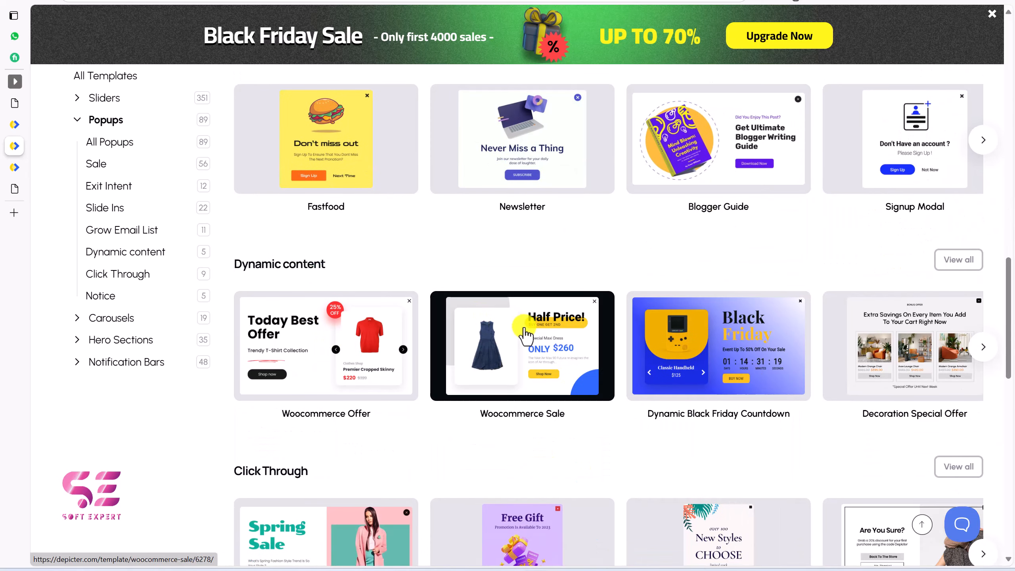
scroll(526, 334, "down", 1)
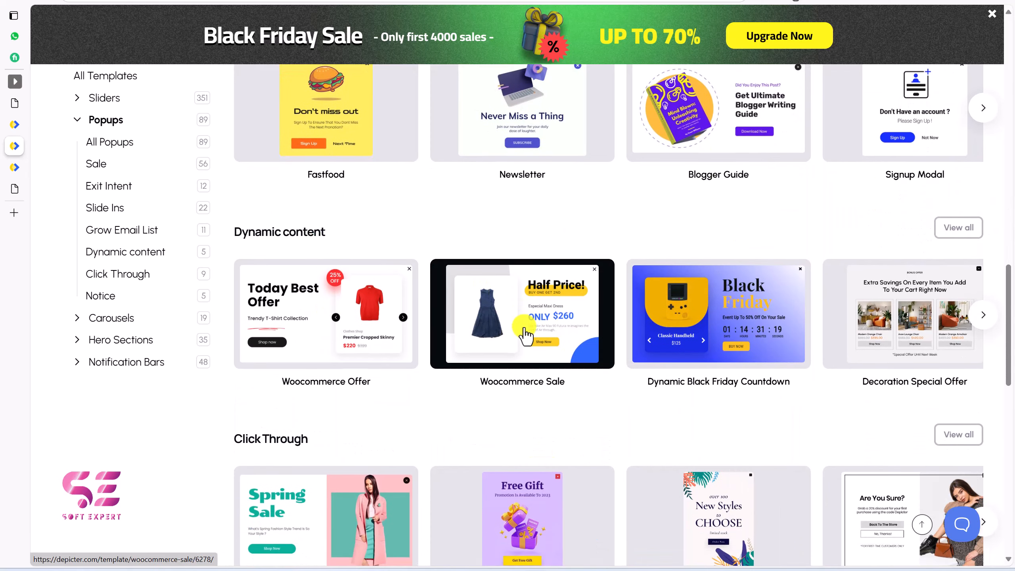
View the Woocommerce Sale popup template, dismiss the Black Friday advert and replay the popup preview.
left_click(403, 269)
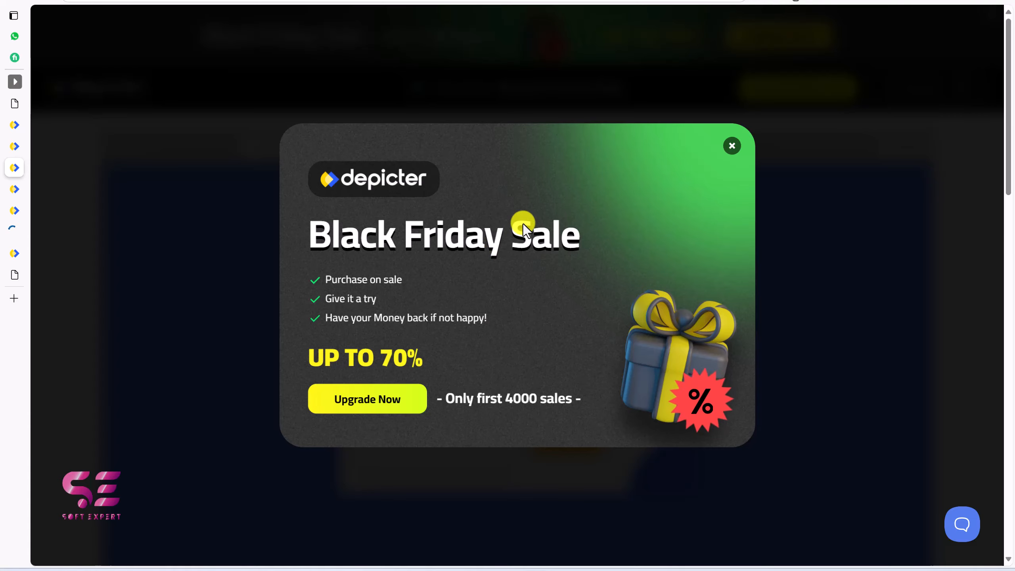
left_click(728, 148)
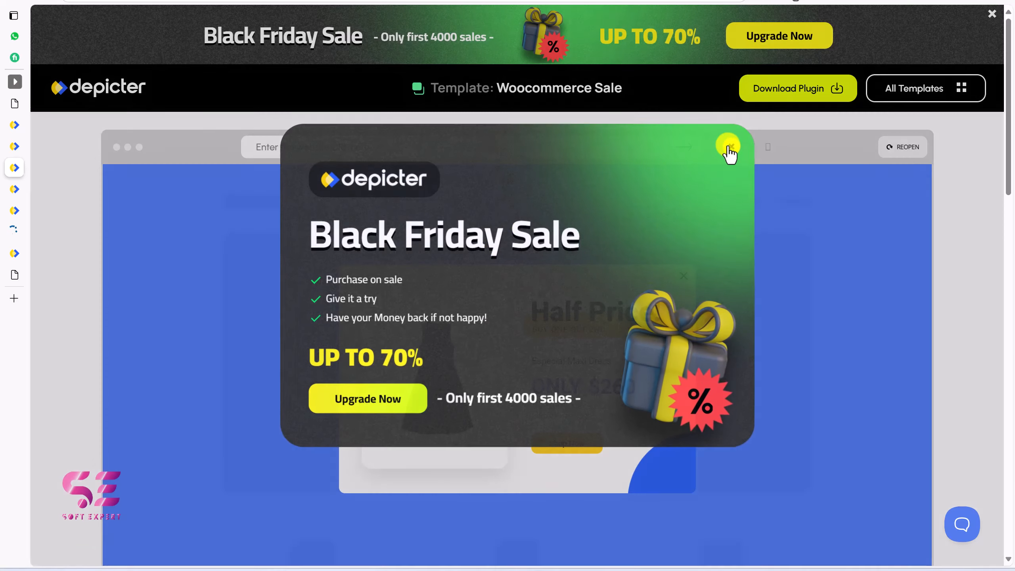
left_click(902, 148)
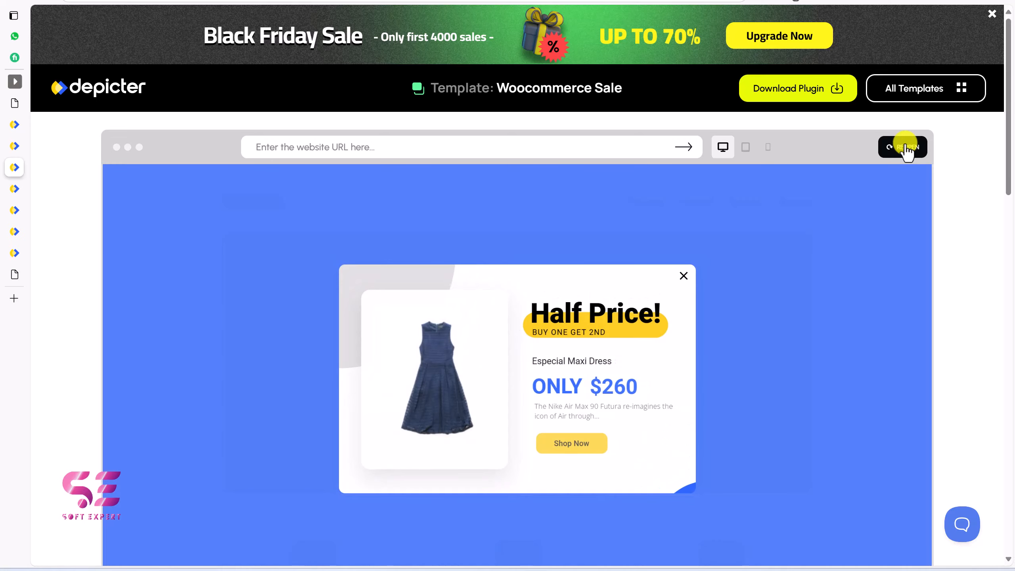
Close the Woocommerce Sale page, replay the Free Shipping Offer and Continue Shopping popup previews, closing each template page after viewing.
key("ctrl+w")
left_click(892, 160)
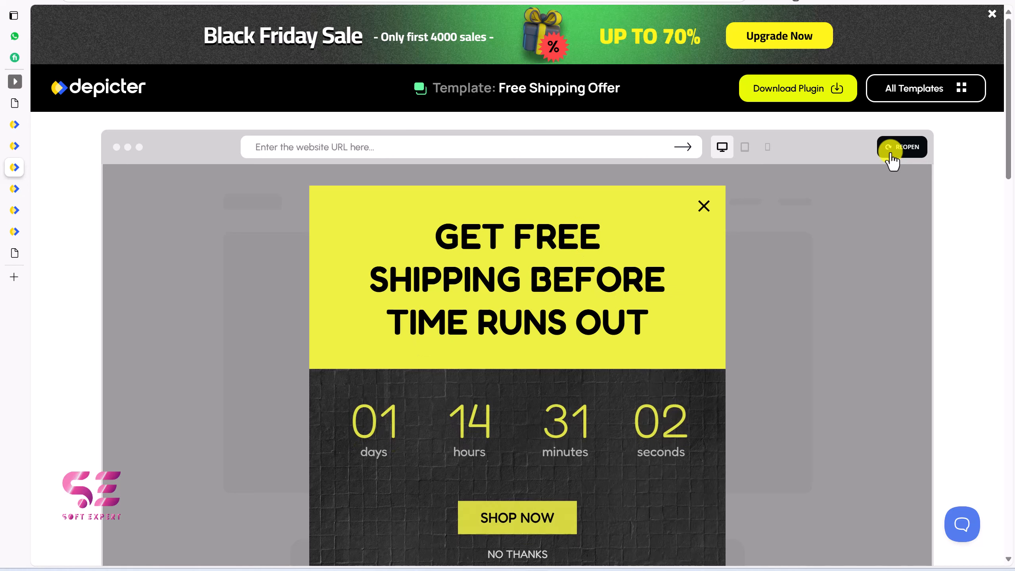
key("ctrl+w")
left_click(897, 148)
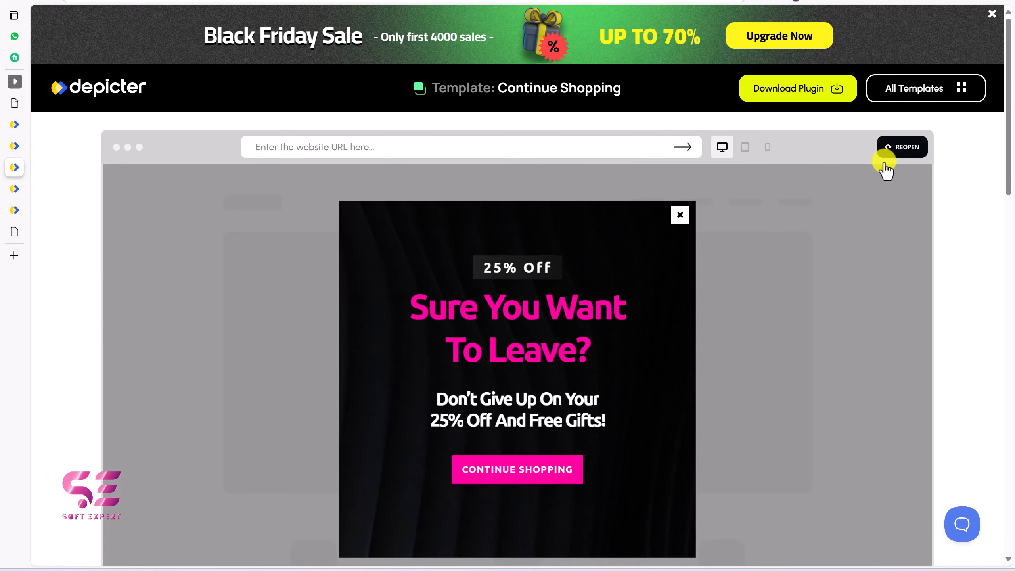
key("ctrl+w")
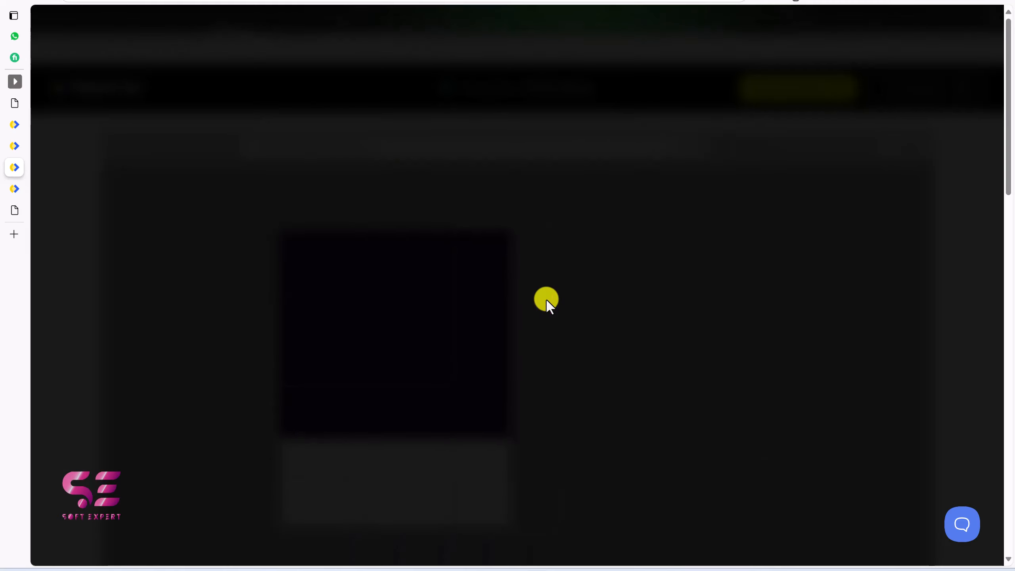
Dismiss the advert over the Shoe Shop template and replay the Shoe Shop and Lawyer popup previews.
left_click(733, 148)
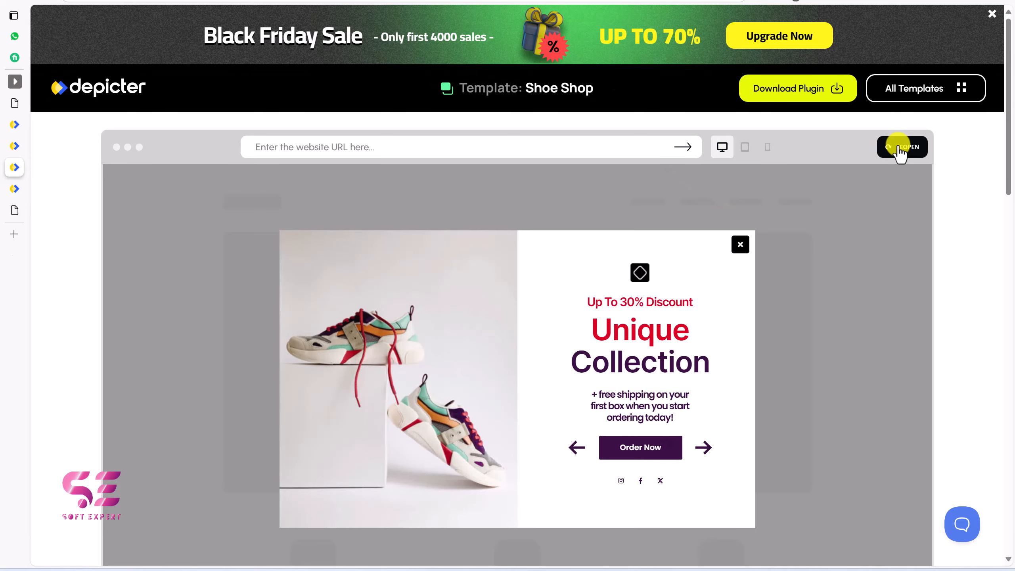
left_click(899, 151)
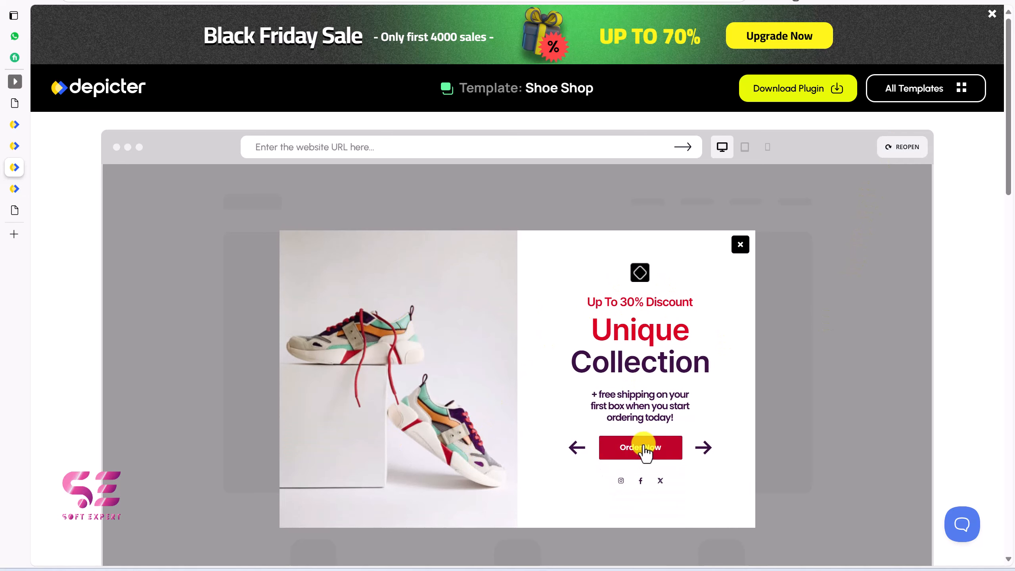
left_click(703, 447)
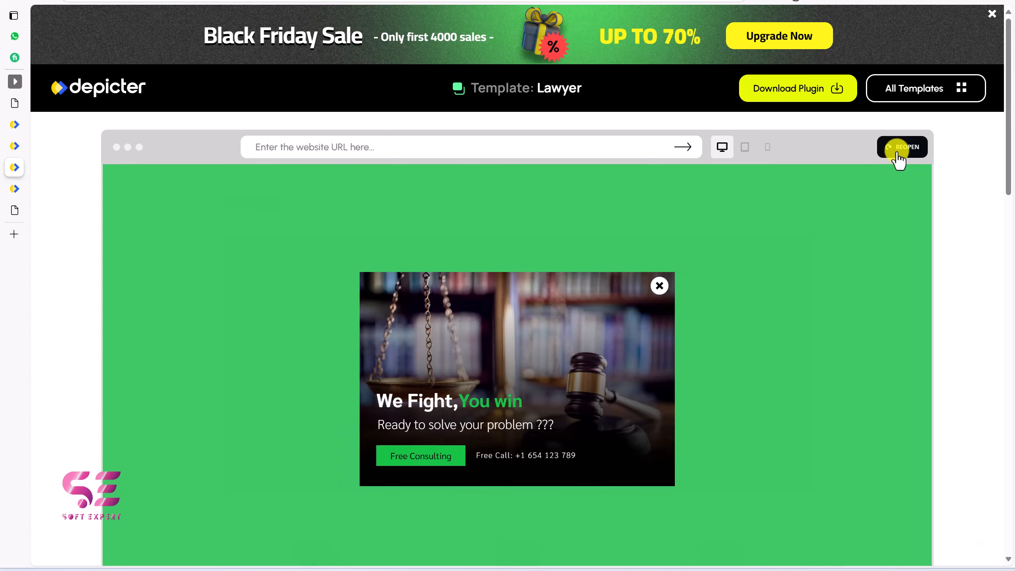
left_click(897, 151)
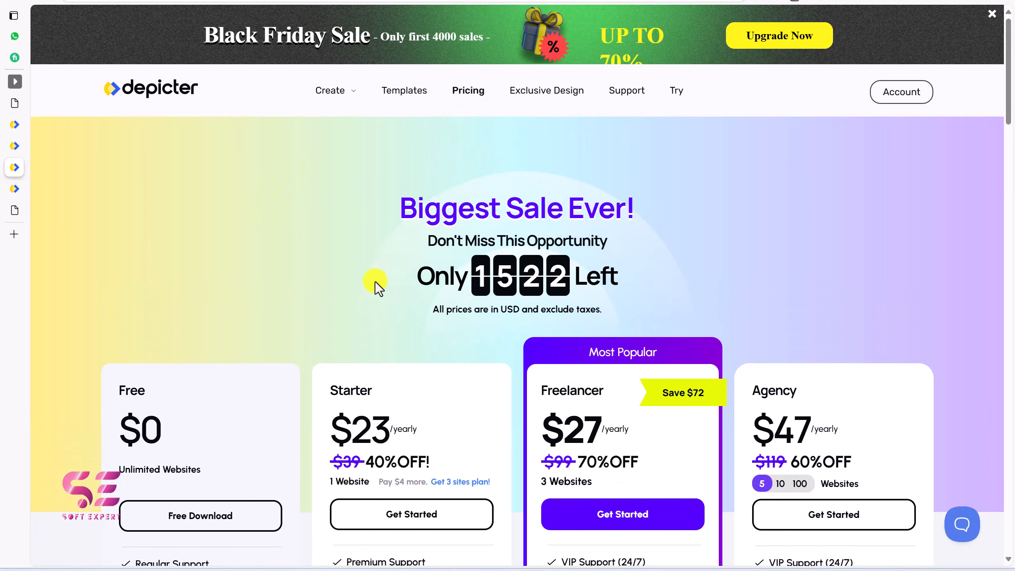
Review the Free plan's feature list on the pricing page and start its free download.
scroll(375, 281, "down", 6)
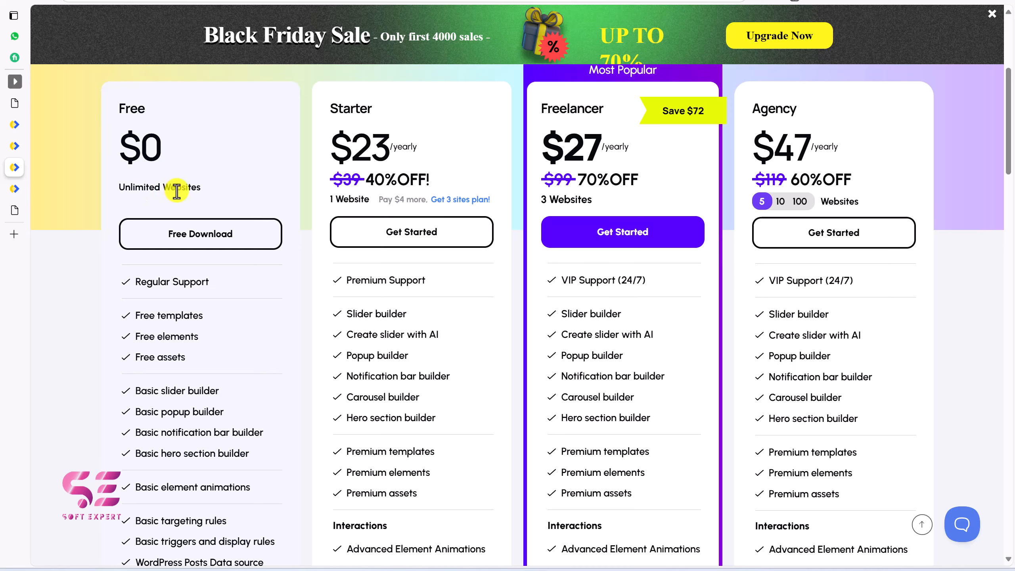
scroll(180, 224, "down", 1)
left_click_drag(189, 244, 191, 500)
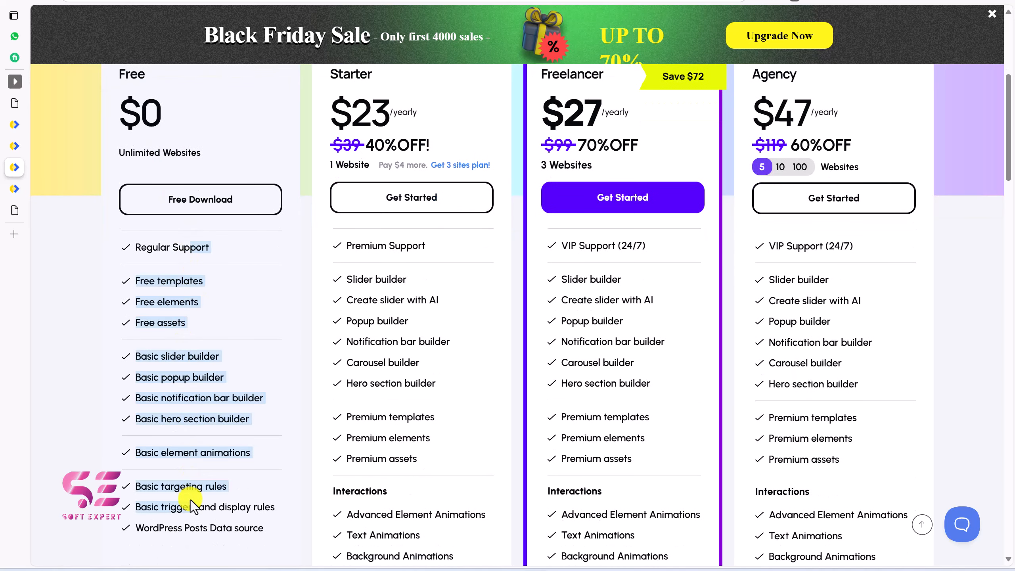
left_click(190, 500)
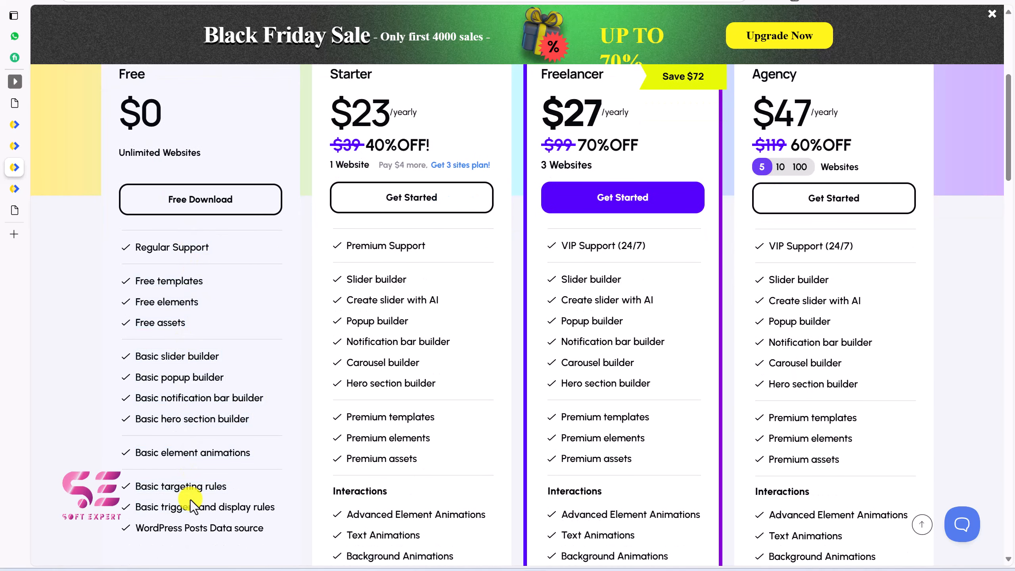
left_click(208, 206)
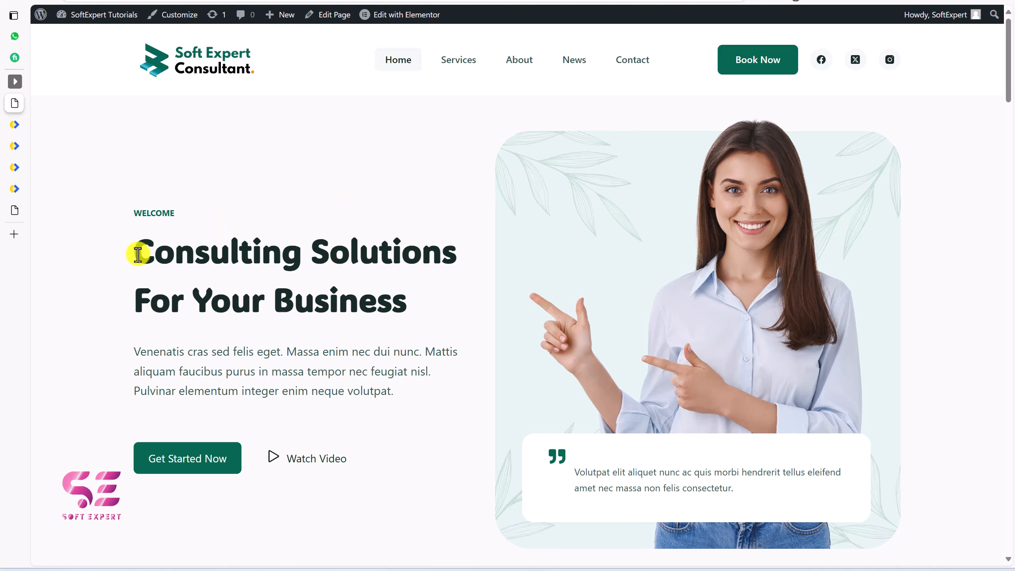
Look over the WordPress site's home page, then go through its dashboard to the page for adding a new plugin.
scroll(206, 221, "down", 20)
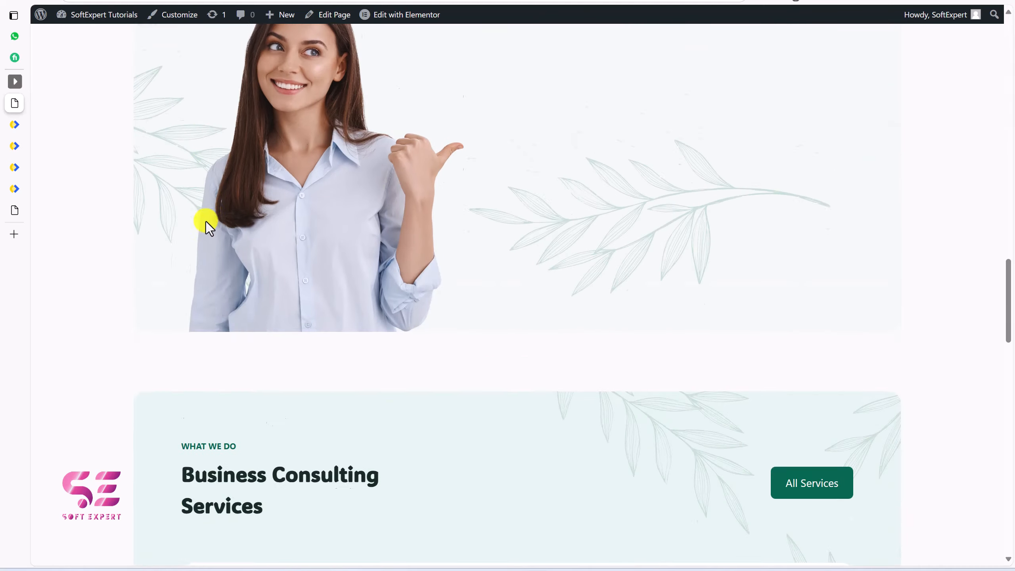
scroll(206, 222, "down", 10)
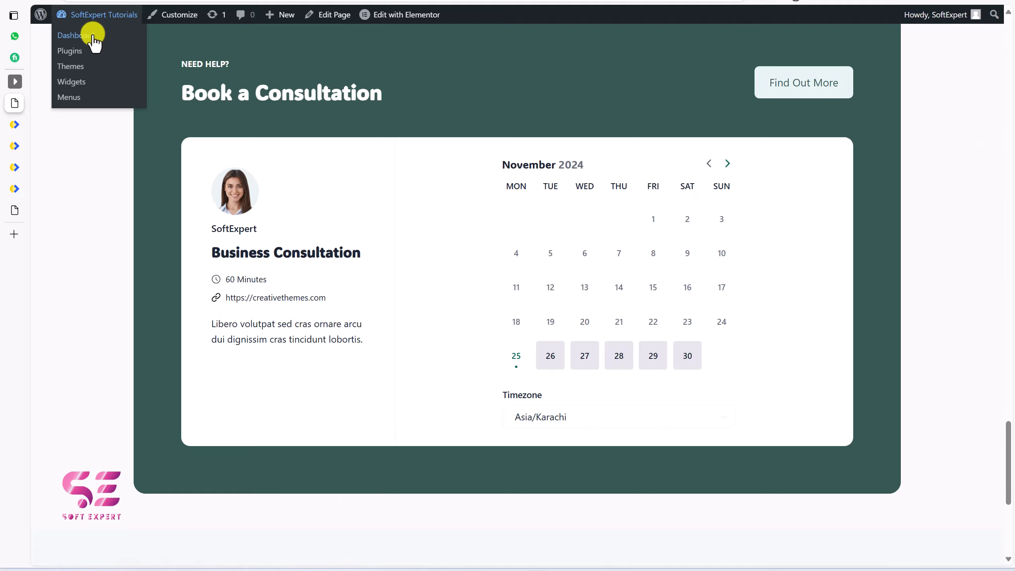
left_click(95, 36)
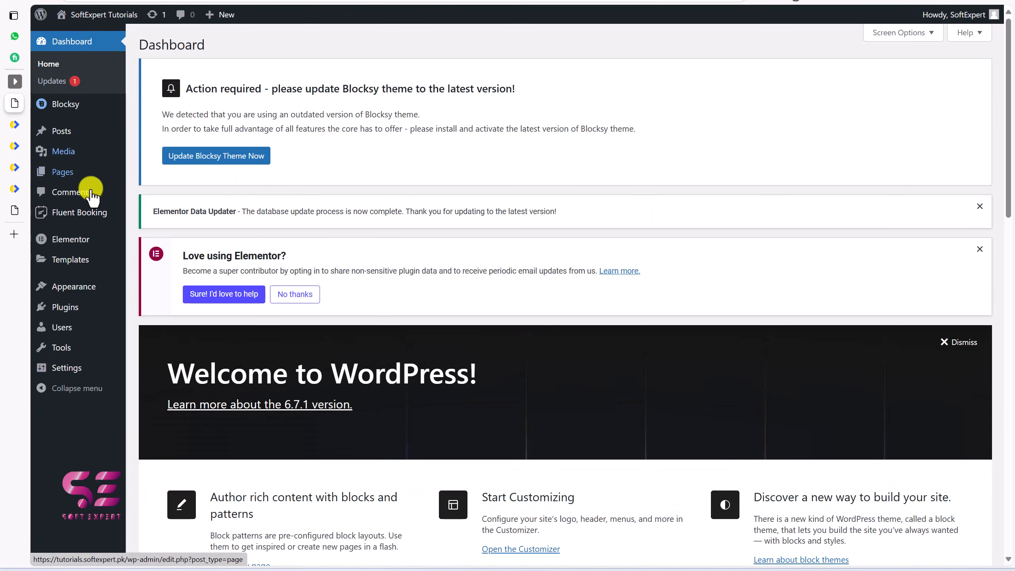
mouse_move(78, 307)
left_click(152, 325)
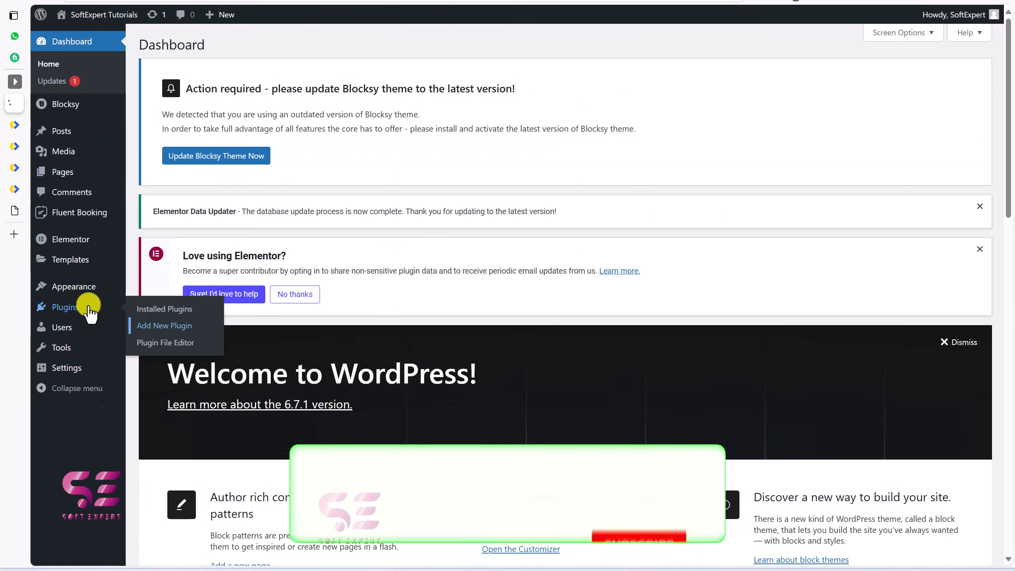
Install the plugin from depicter.zip in the Downloads folder and activate it.
left_click(246, 44)
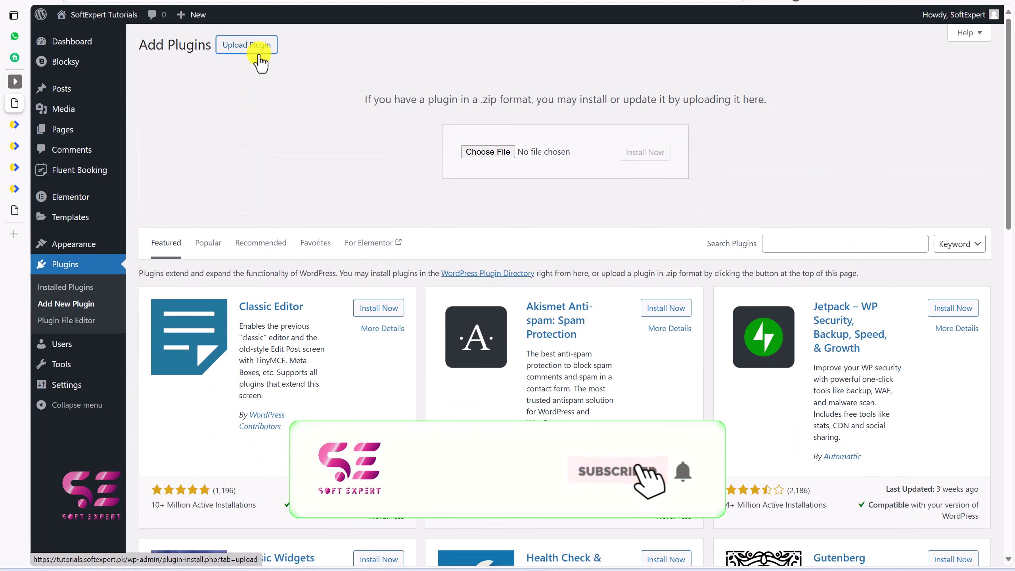
left_click(474, 150)
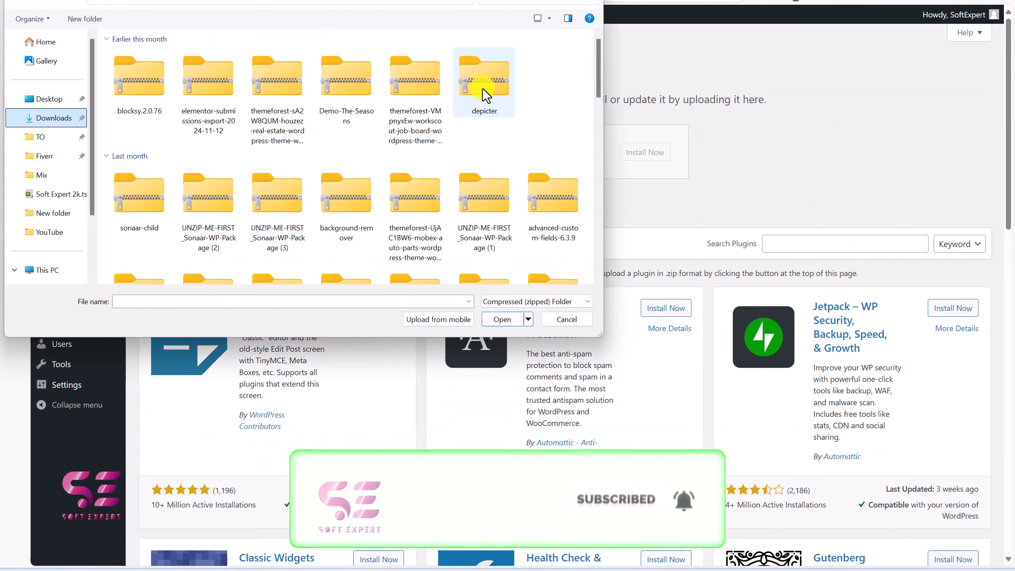
left_click(482, 89)
left_click(501, 317)
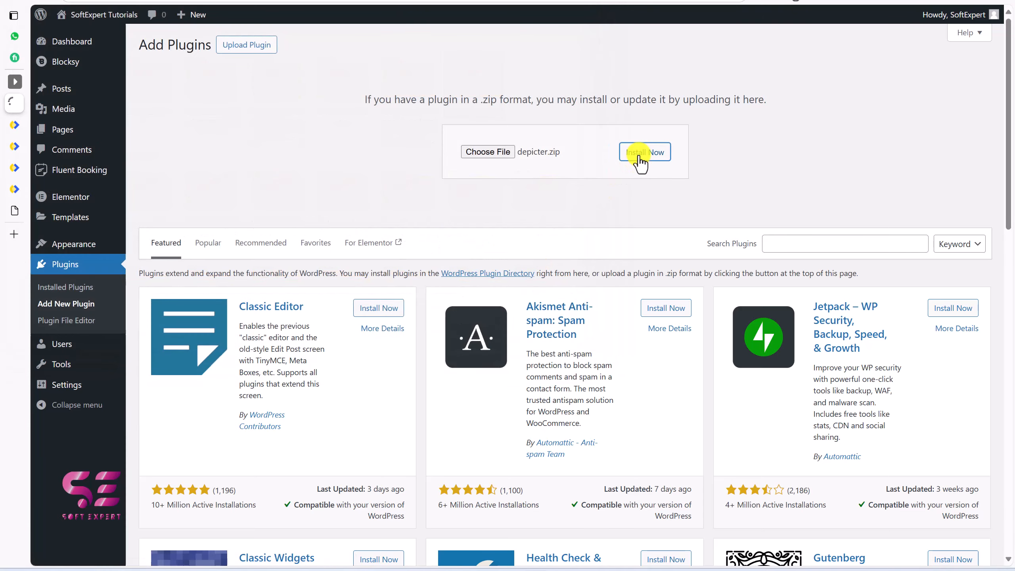
left_click(639, 158)
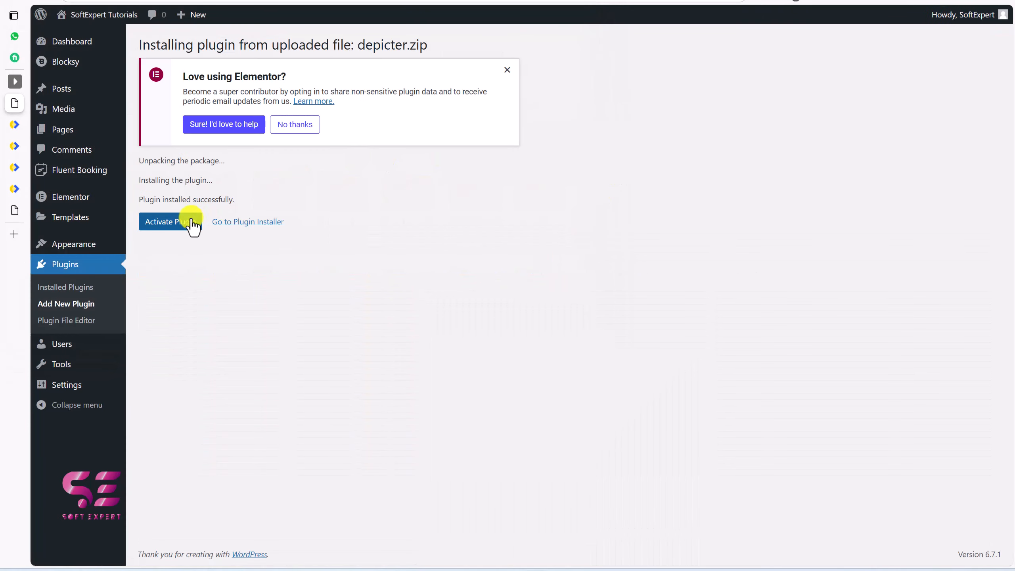
left_click(192, 222)
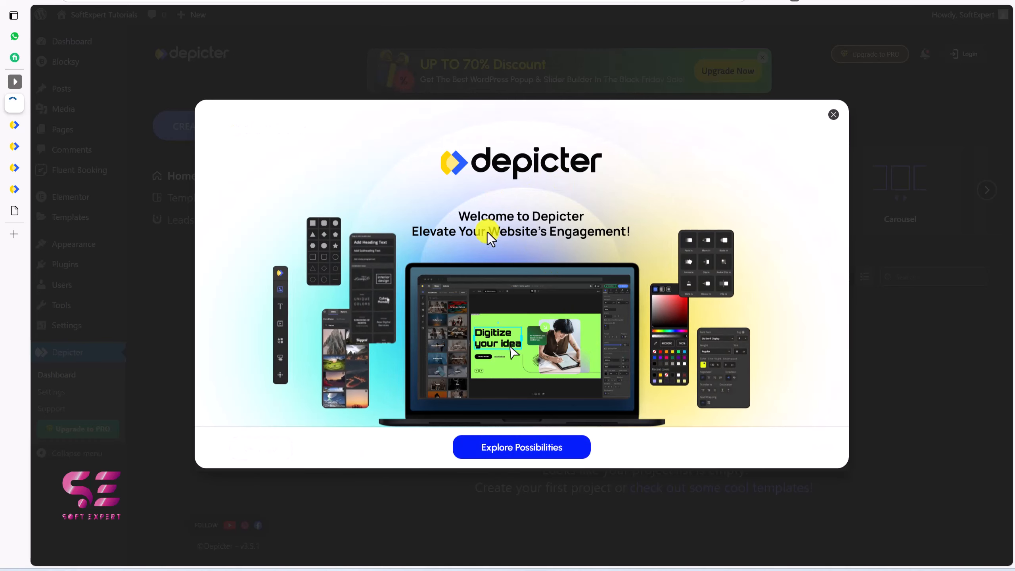
Close the Depicter welcome window and look through the project types offered for a new project.
left_click(835, 115)
left_click(584, 326)
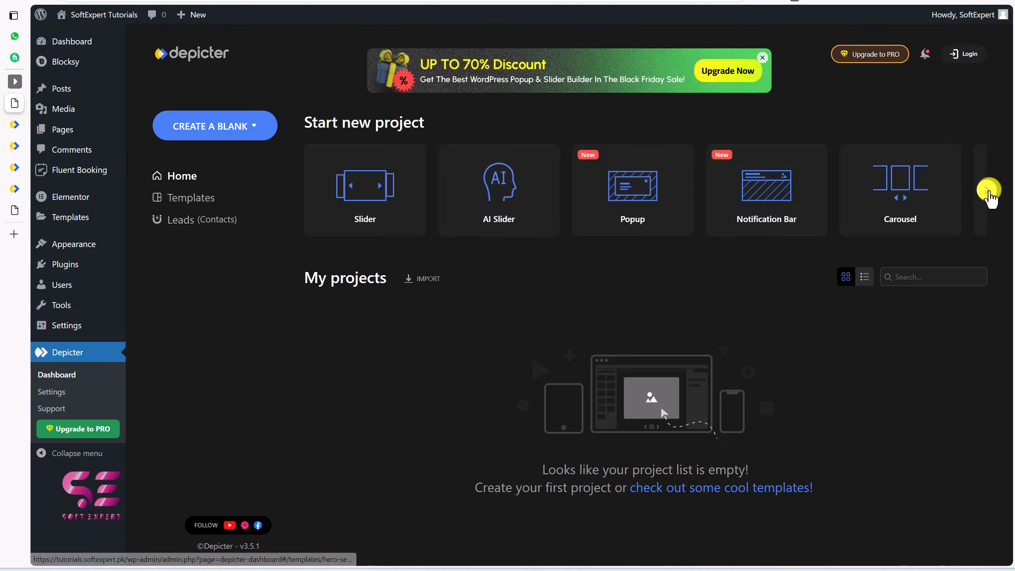
left_click(985, 191)
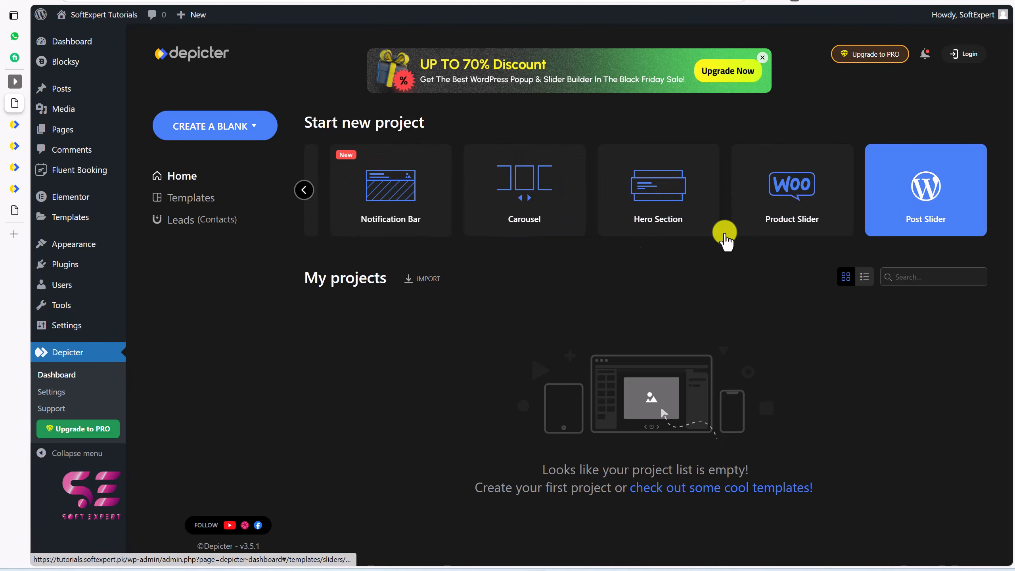
left_click(304, 191)
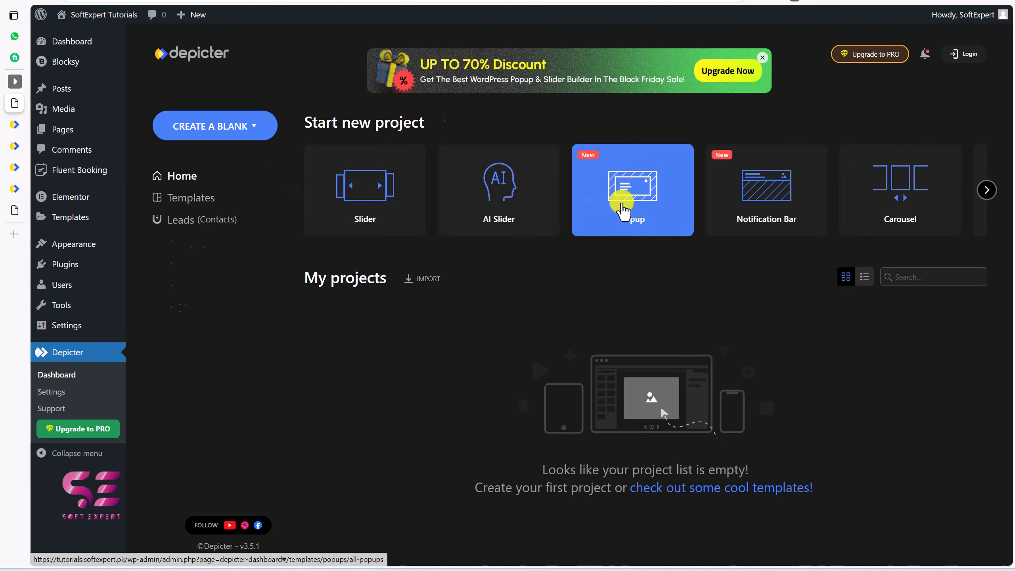
Import the New Sale Slide-in popup template with SVG files enabled and play its animations in the editor.
left_click(622, 208)
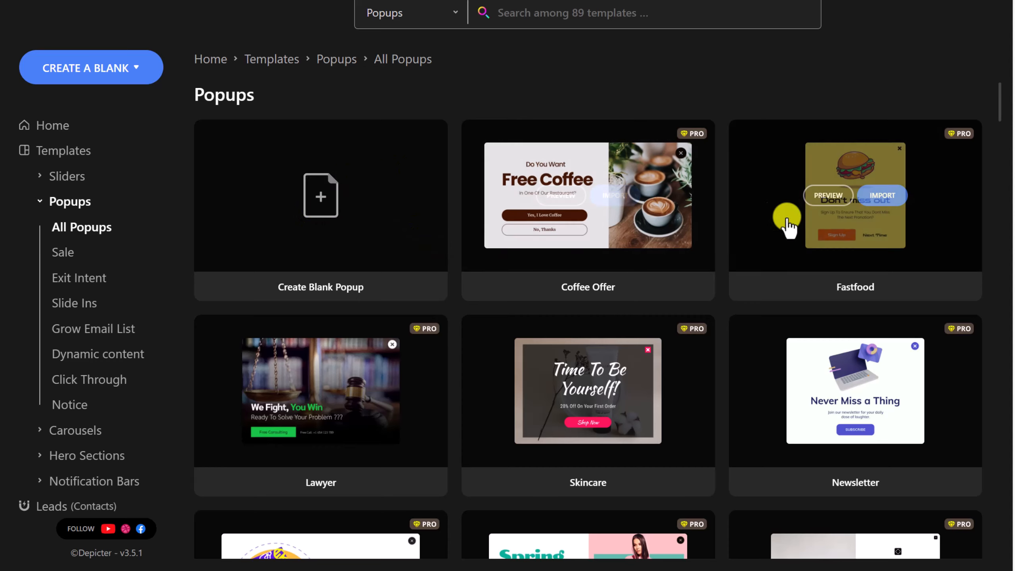
scroll(522, 376, "down", 10)
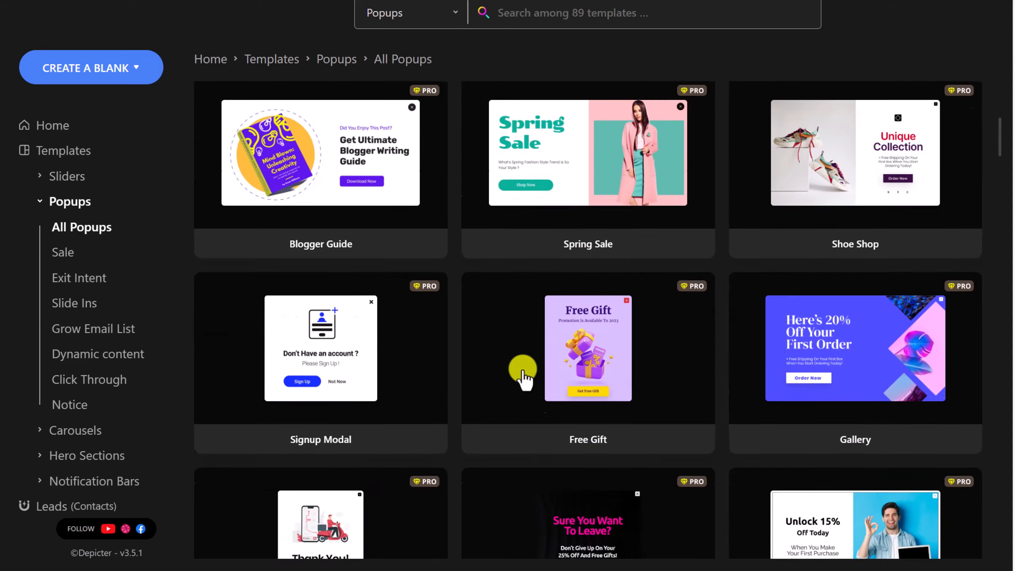
scroll(523, 376, "down", 20)
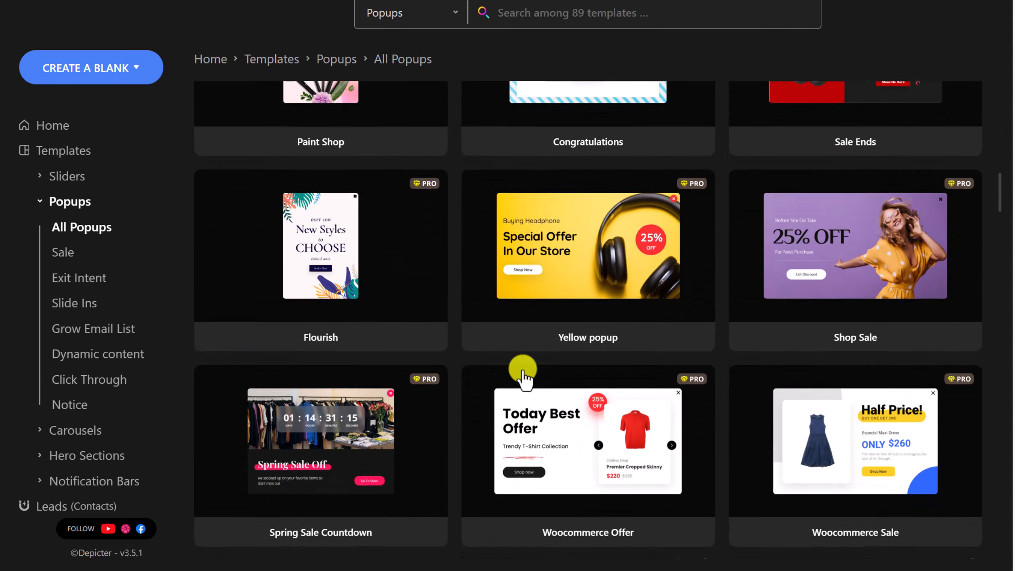
scroll(522, 375, "down", 20)
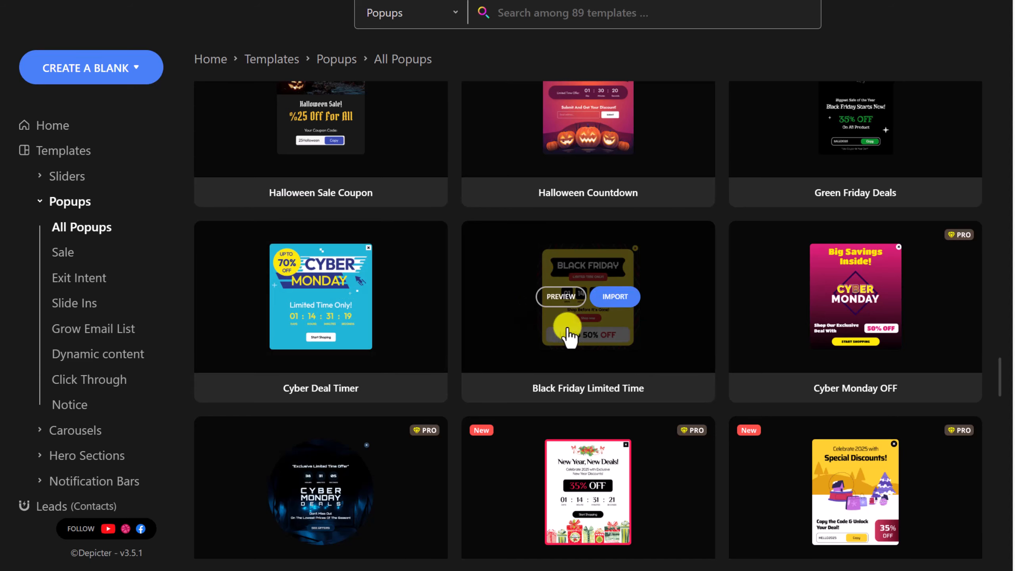
scroll(647, 370, "down", 10)
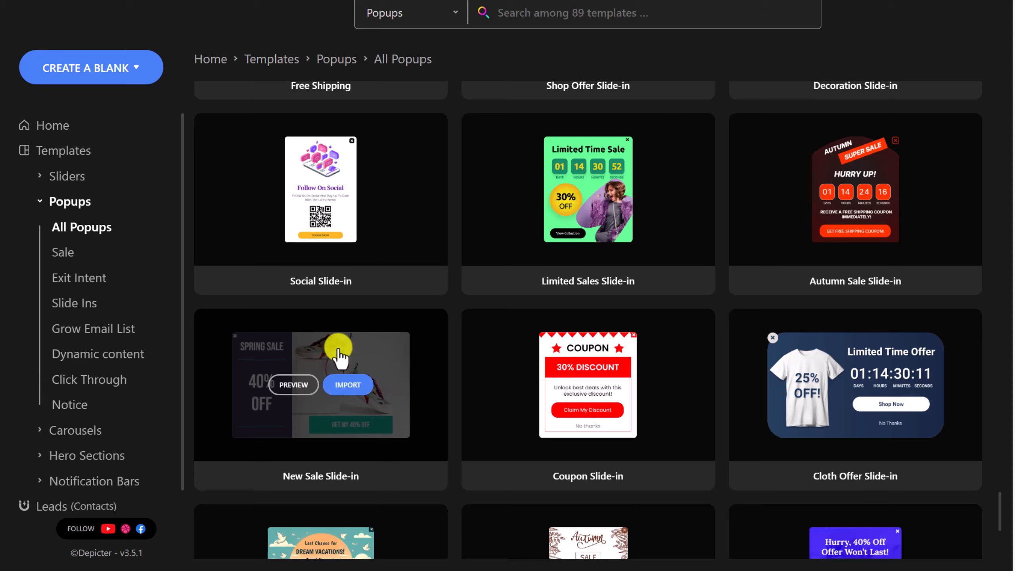
left_click(347, 384)
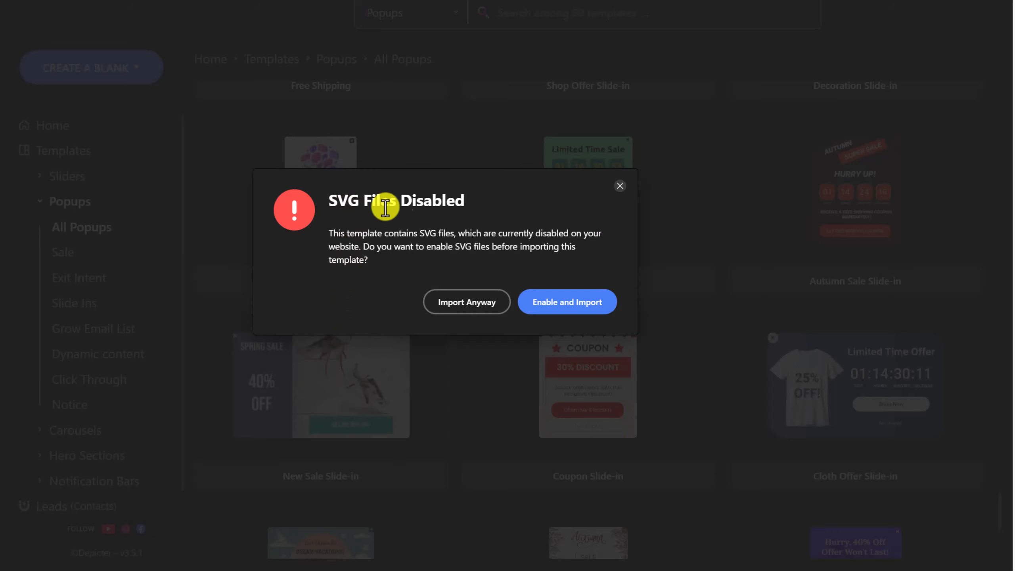
left_click(548, 302)
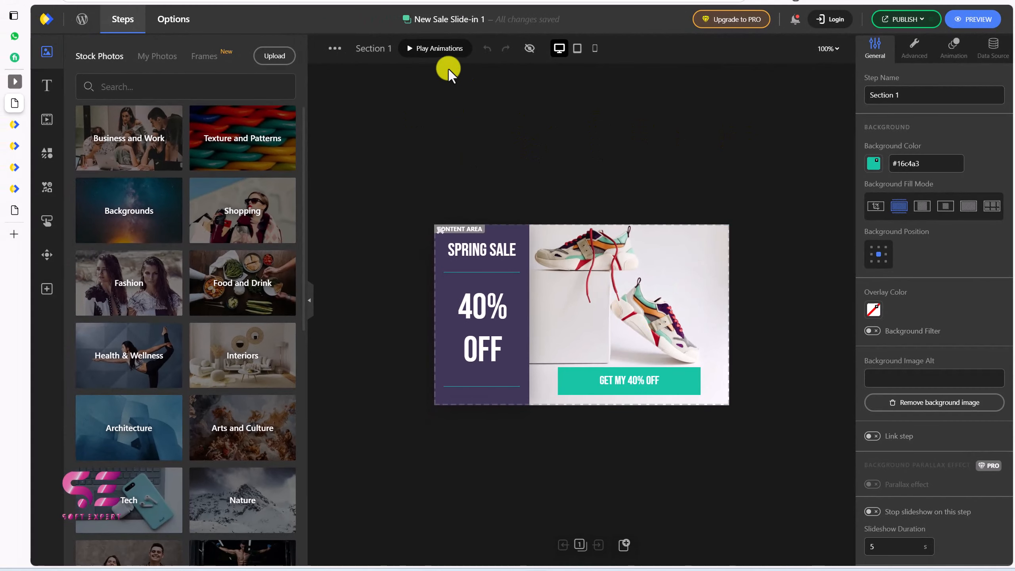
left_click(414, 49)
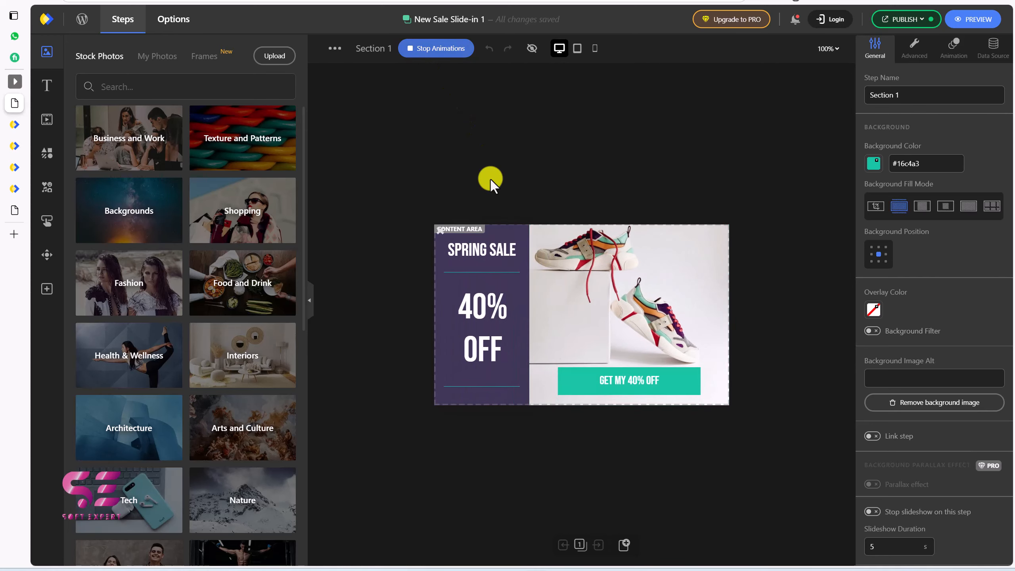
left_click(434, 49)
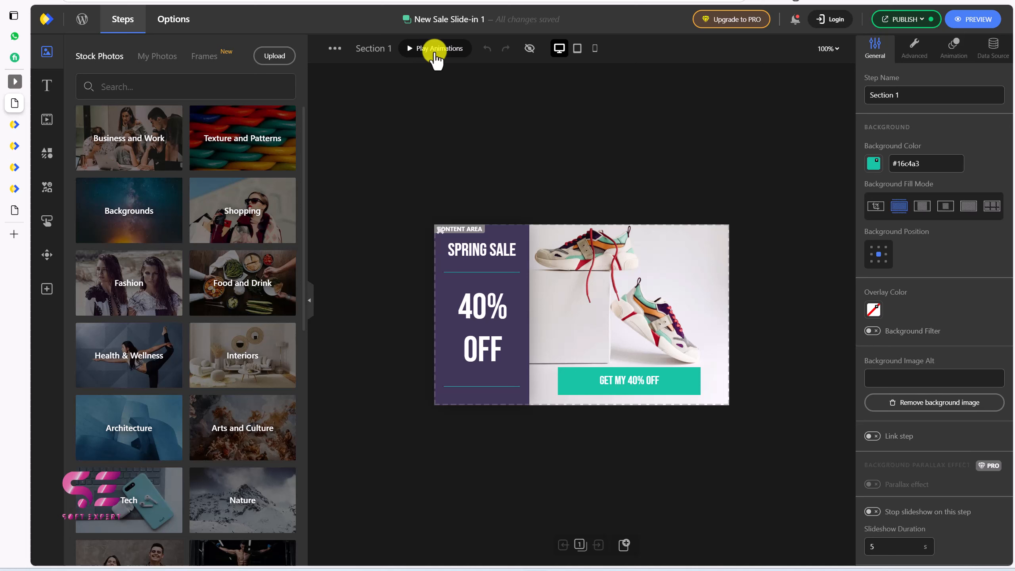
Change the popup's heading text to EXPERT SALE and its discount text to 70% OFF.
left_click(493, 252)
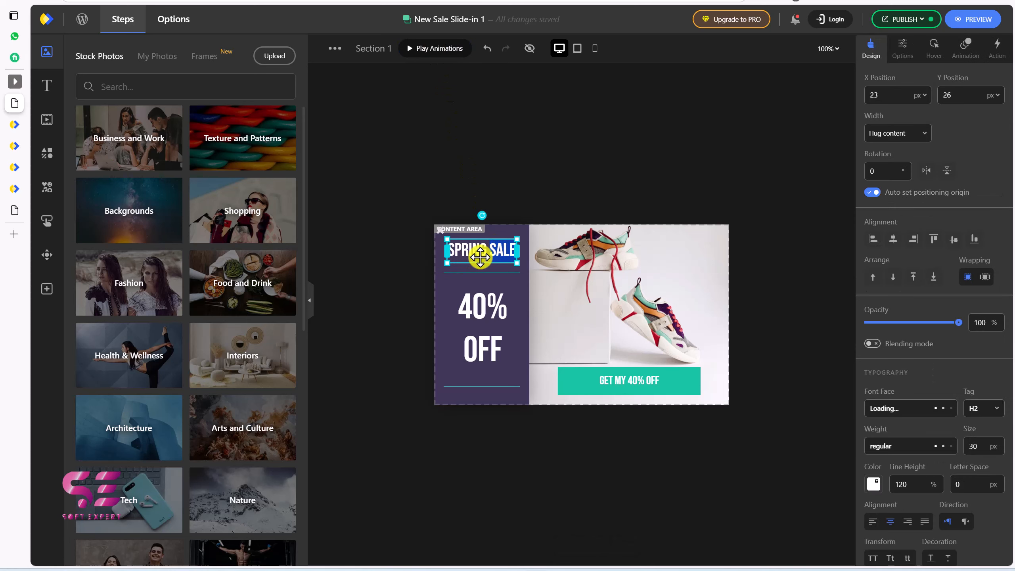
key("BackSpace")
key("BackSpace")
key("BackSpace")
key("BackSpace")
key("BackSpace")
key("BackSpace")
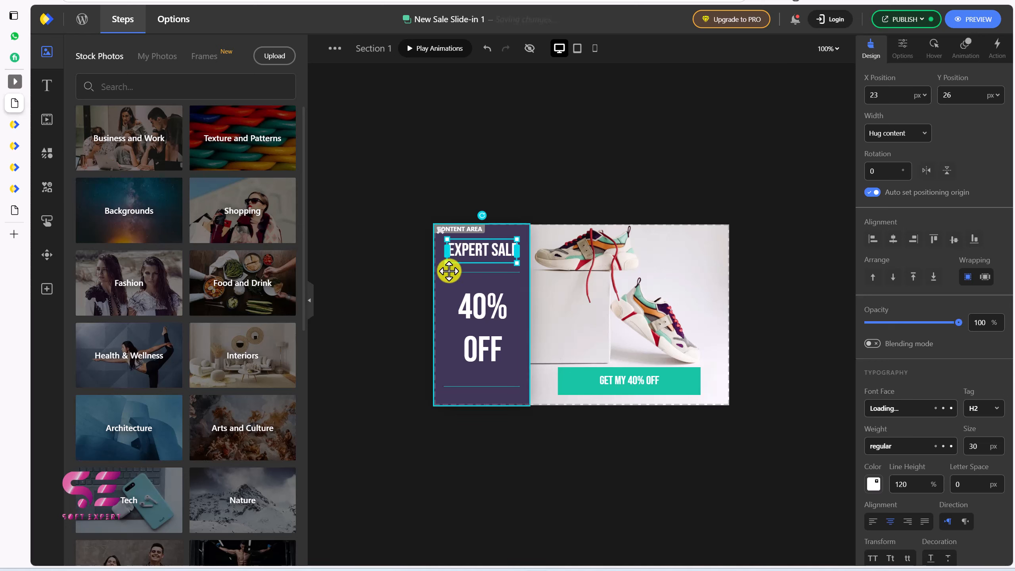
left_click(474, 316)
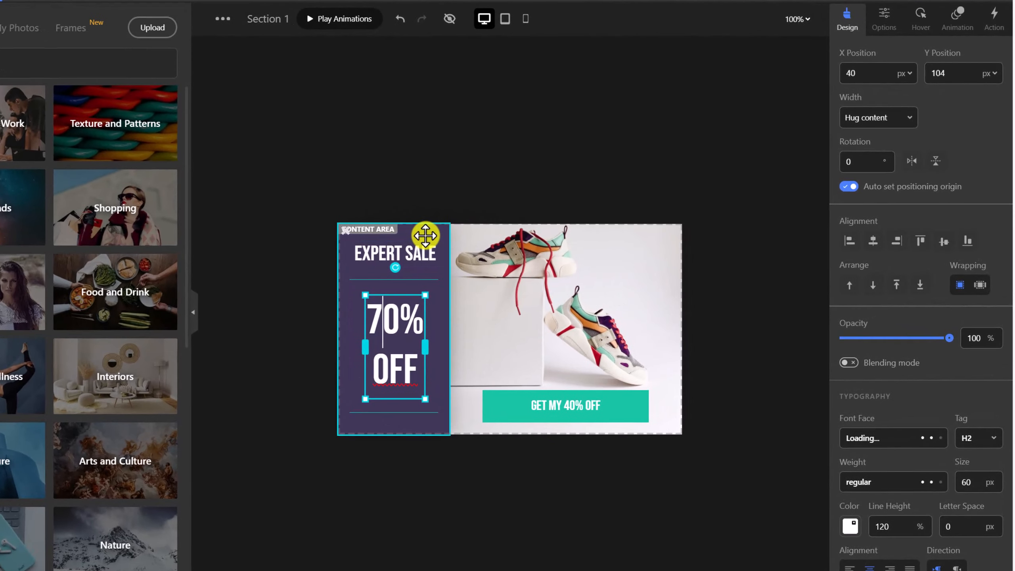
Set the fill color of the panel behind the heading and discount text to #16c4a3.
left_click(425, 235)
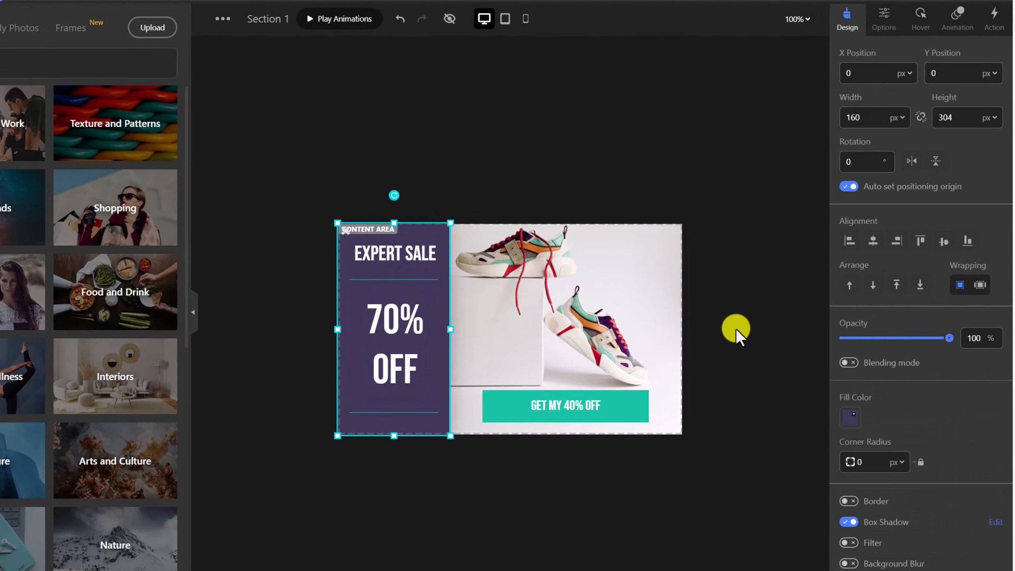
left_click(852, 421)
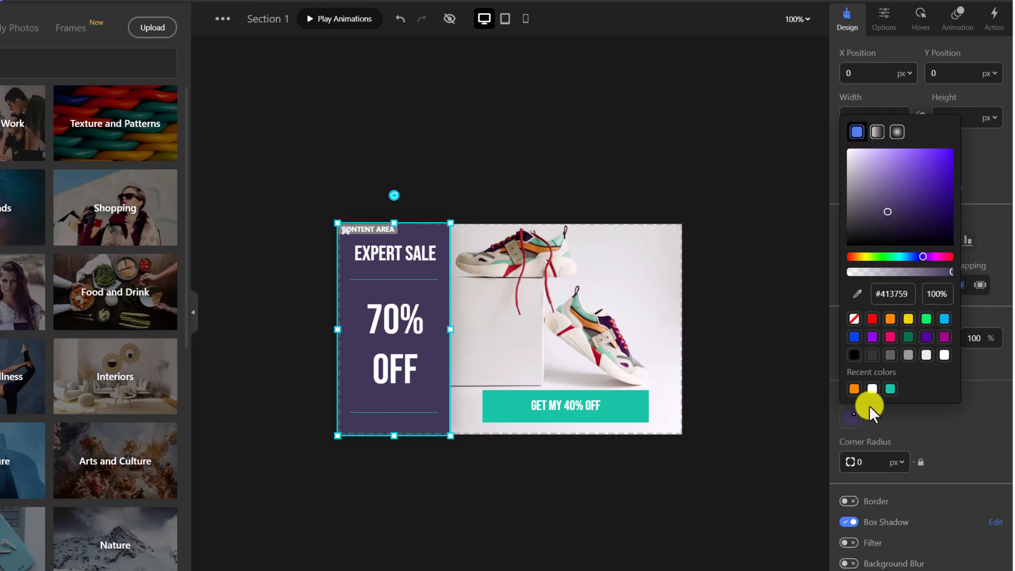
left_click(890, 389)
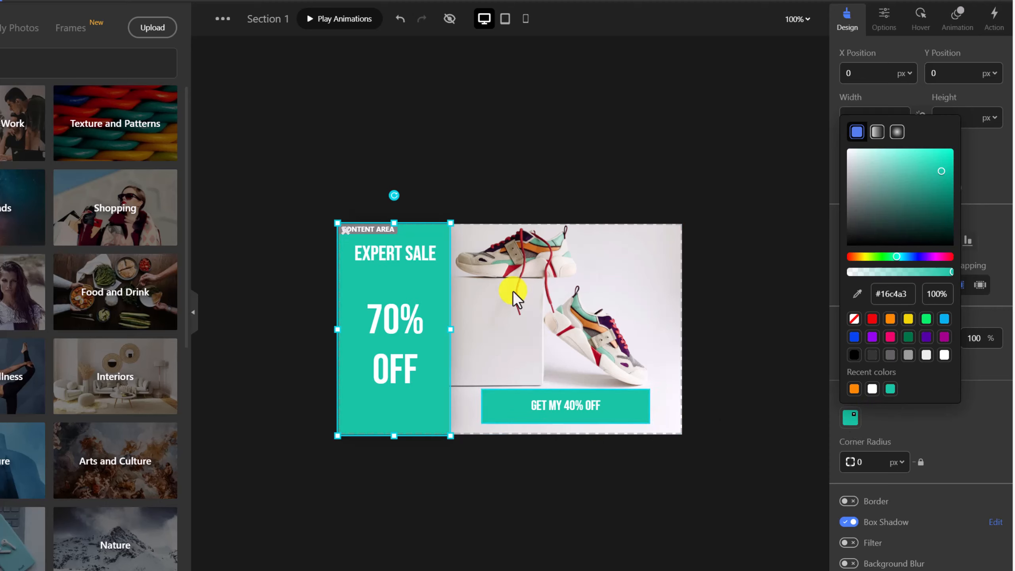
Set the background color of the GET MY 40% OFF button to purple #5200a3.
left_click(622, 416)
scroll(957, 431, "down", 6)
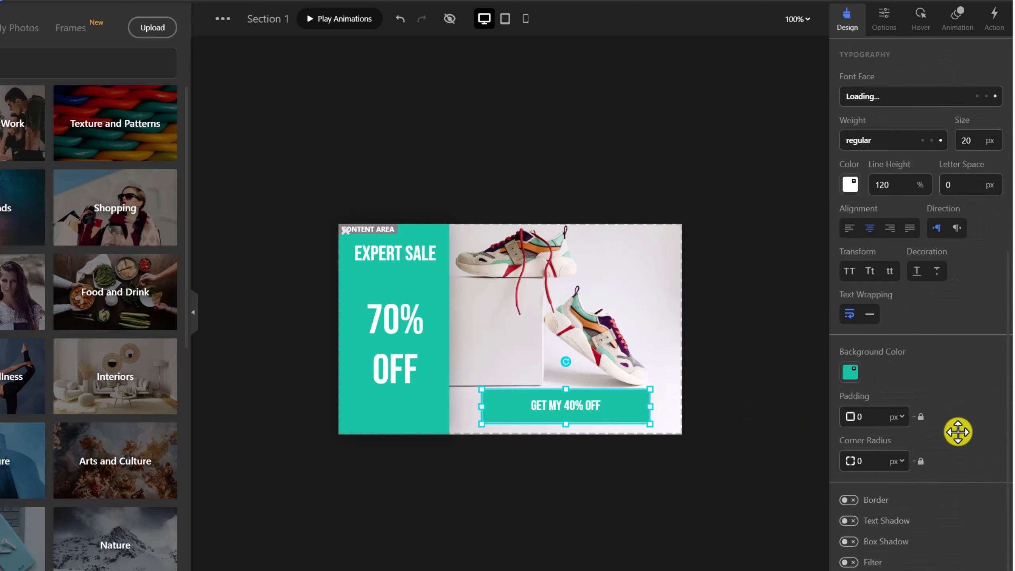
left_click(854, 377)
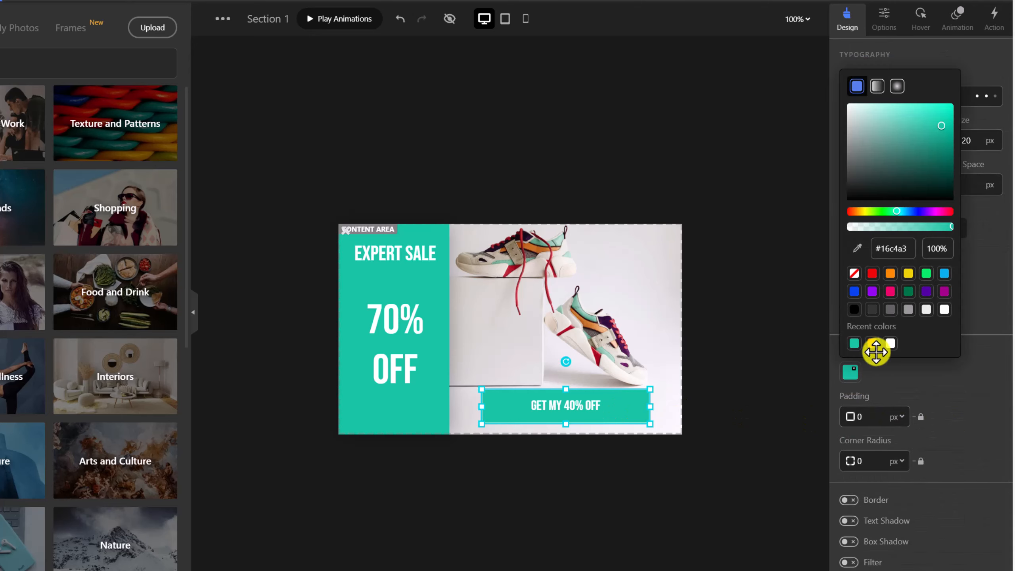
left_click(930, 291)
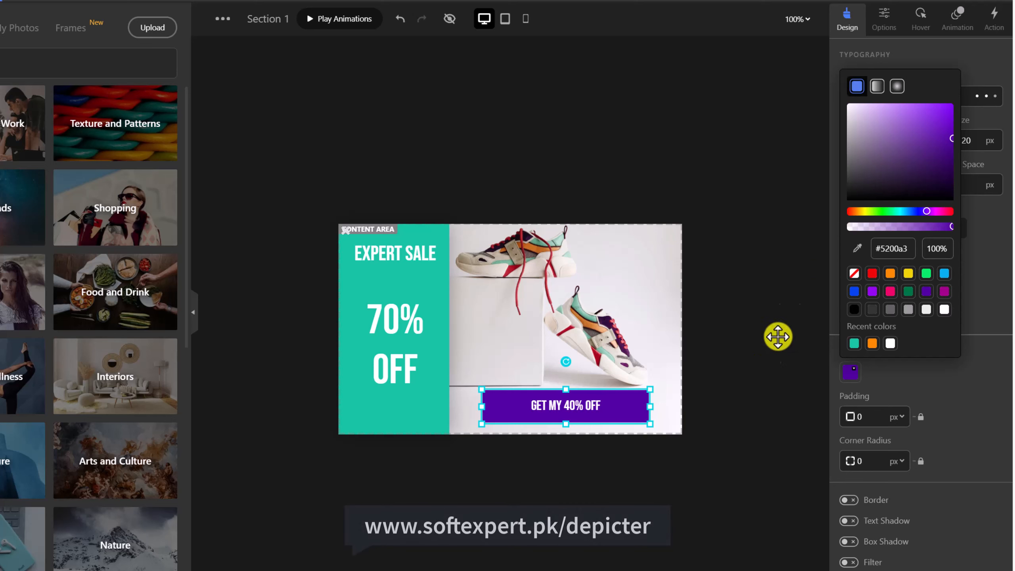
Try aligning the GET MY 40% OFF button to the left and center of the popup.
scroll(863, 176, "up", 6)
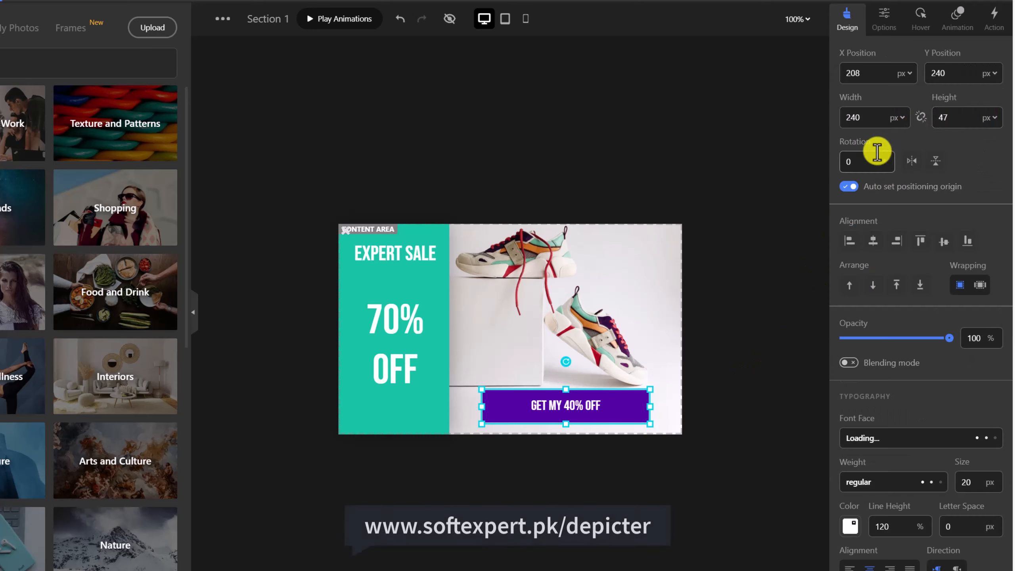
left_click(848, 240)
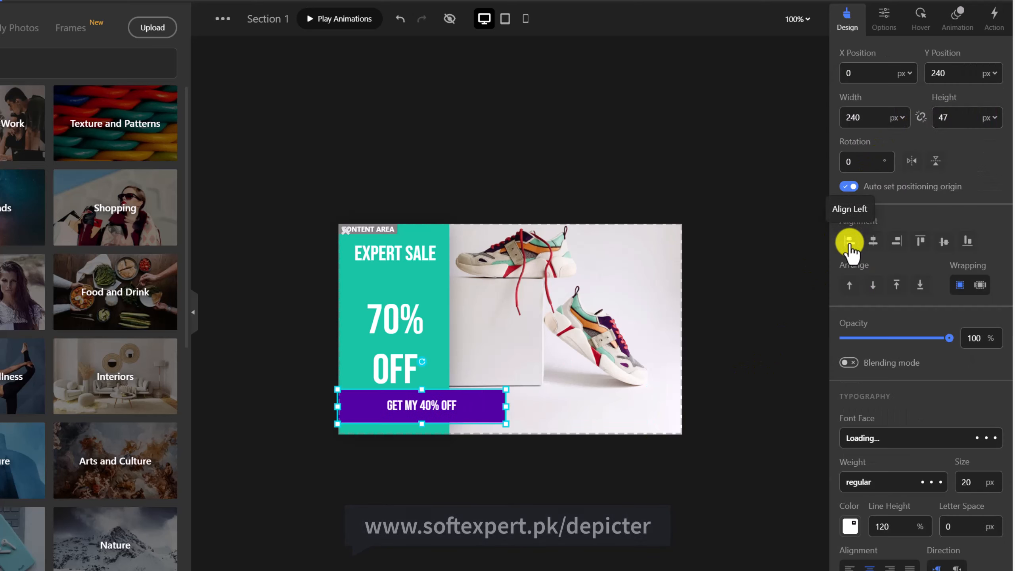
left_click(873, 241)
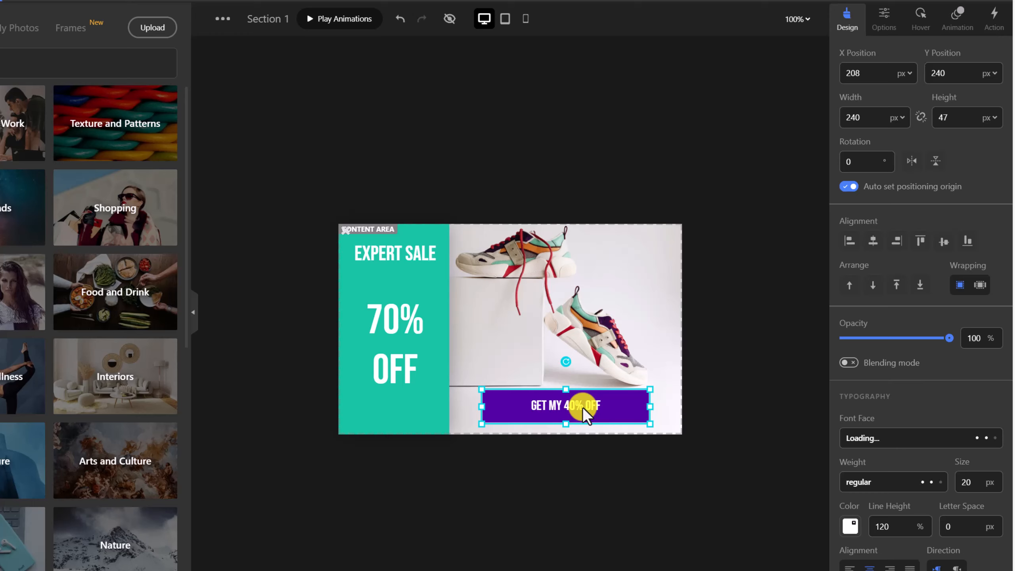
Look over the button's element options and try hiding it on the desktop breakpoint.
left_click(389, 325)
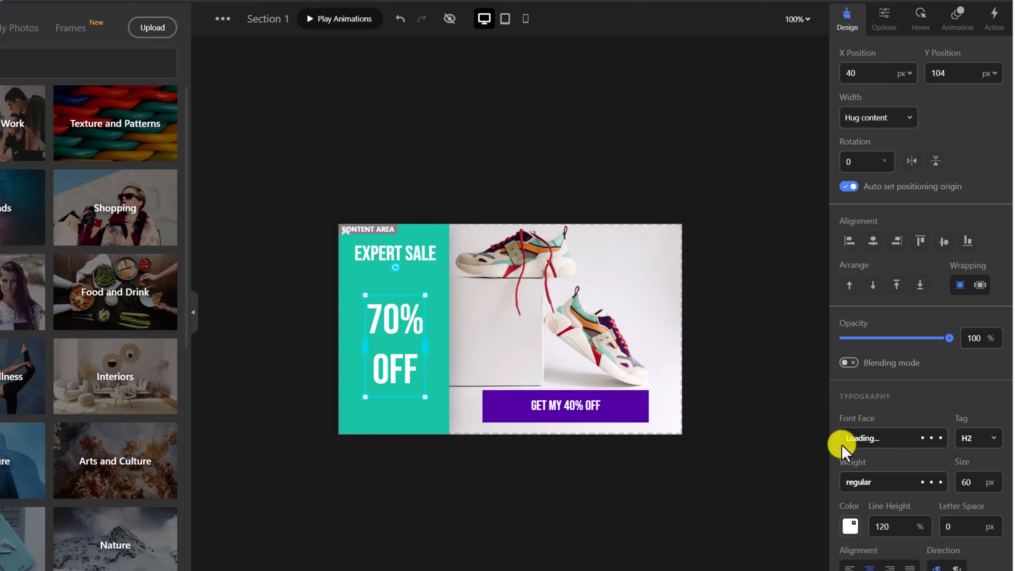
left_click(567, 403)
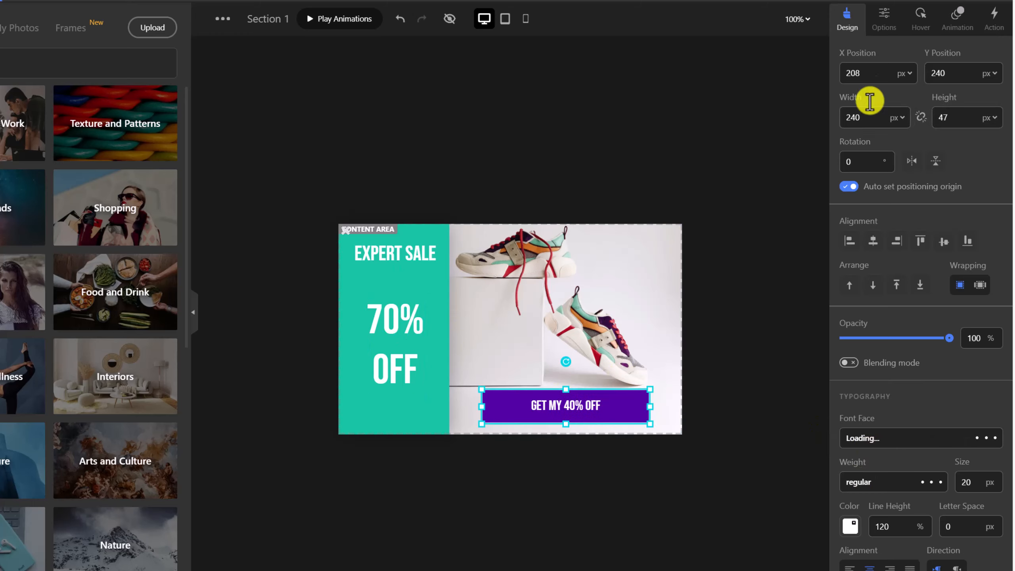
left_click(893, 30)
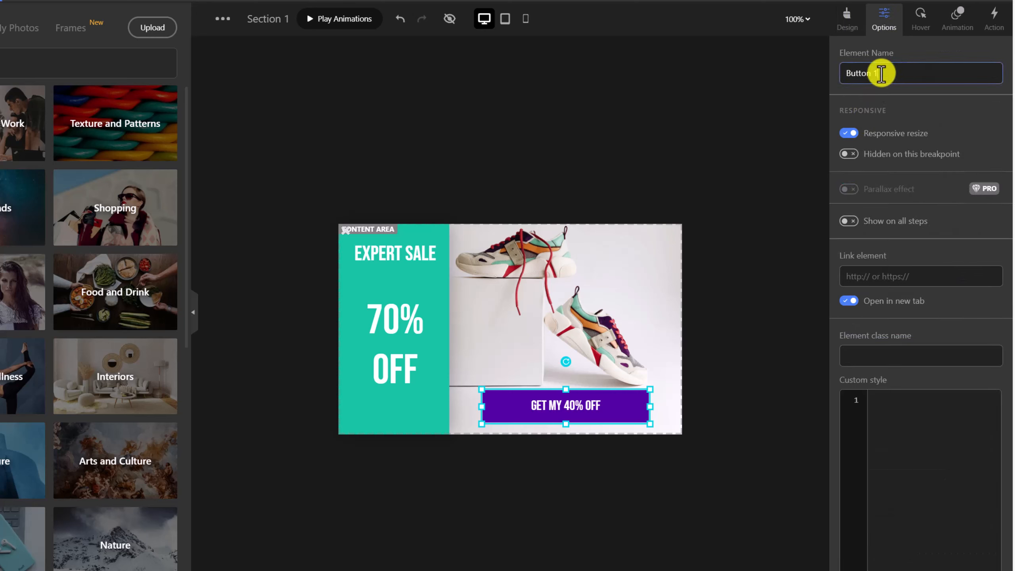
left_click_drag(875, 75, 830, 86)
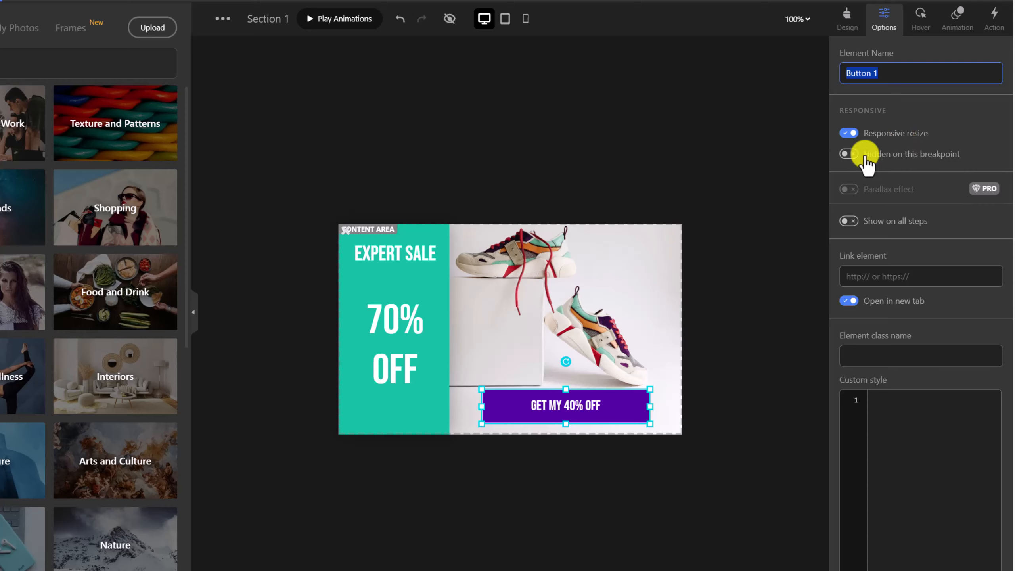
left_click(846, 155)
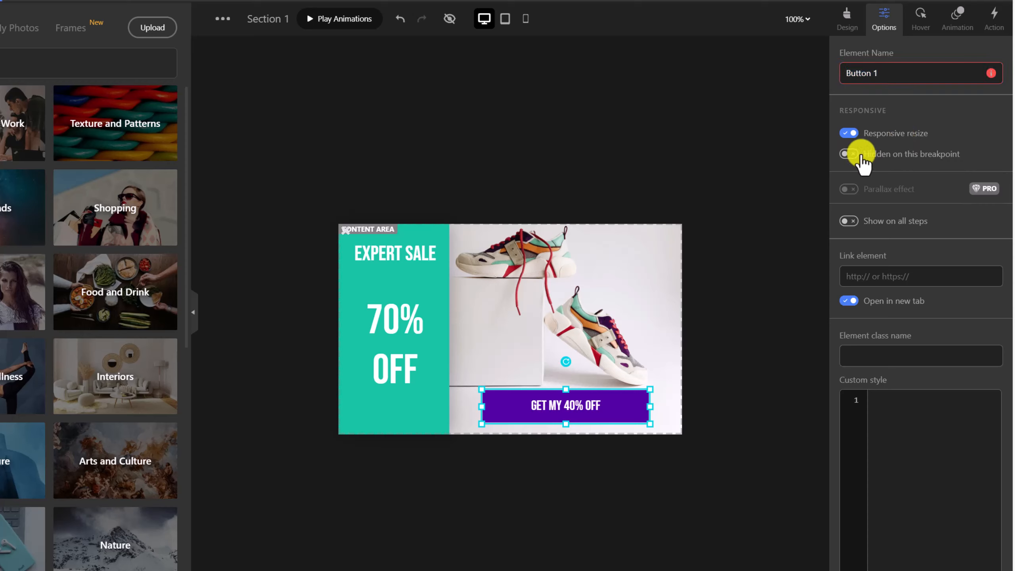
left_click(854, 156)
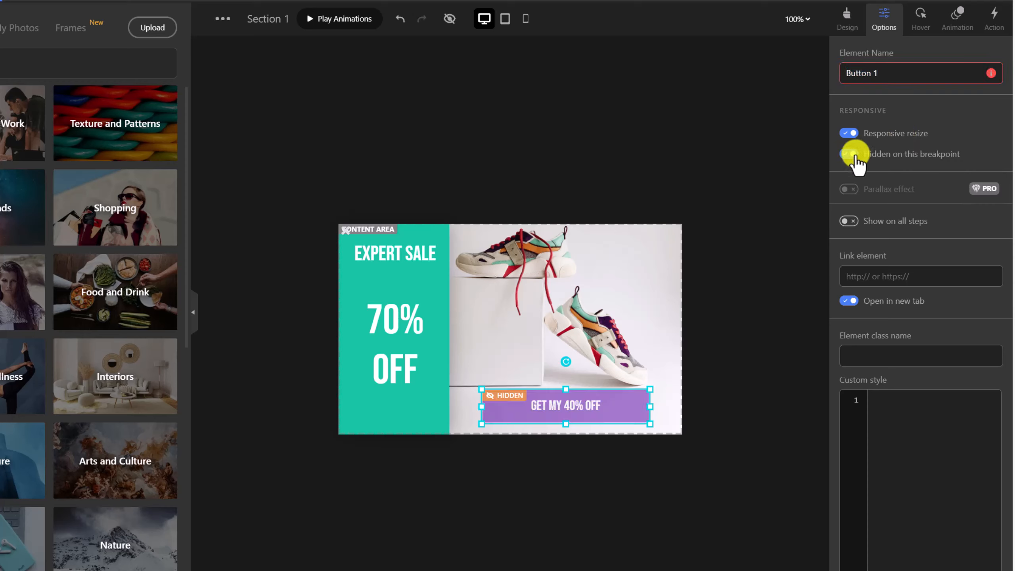
left_click(855, 157)
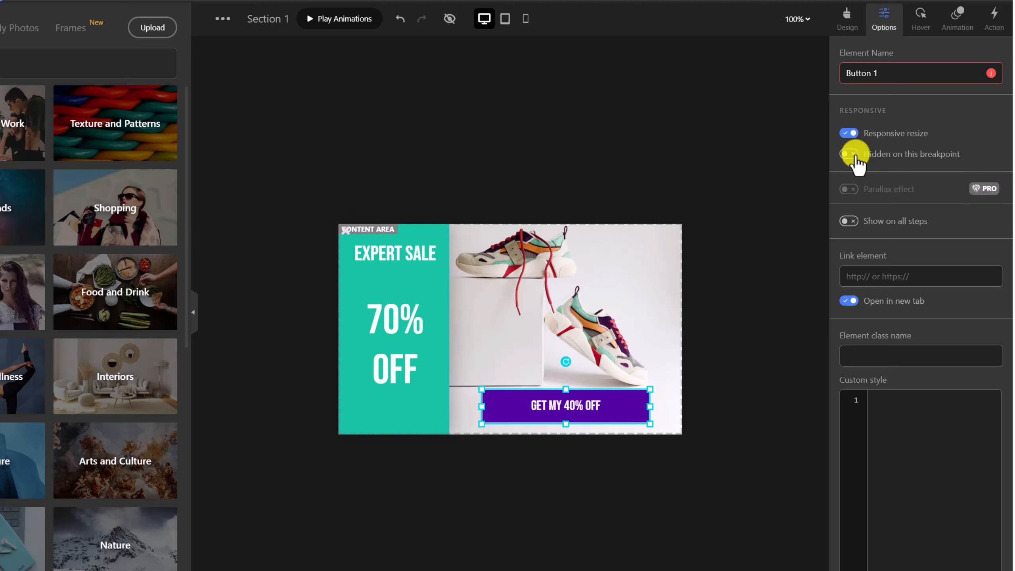
Check the popup's layout at the tablet and mobile breakpoints and return to the desktop view.
left_click(505, 19)
left_click(525, 20)
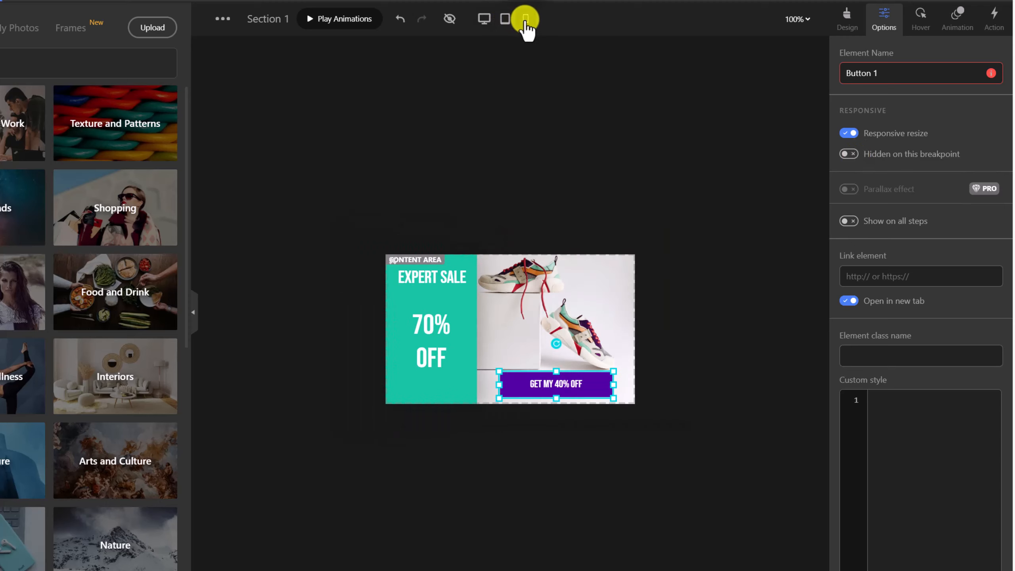
left_click(505, 20)
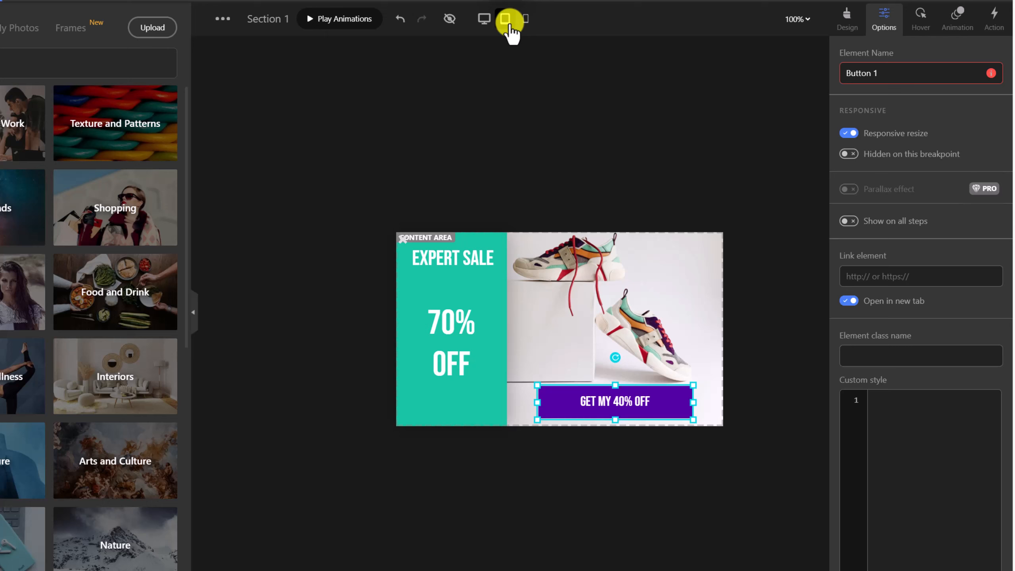
left_click(484, 18)
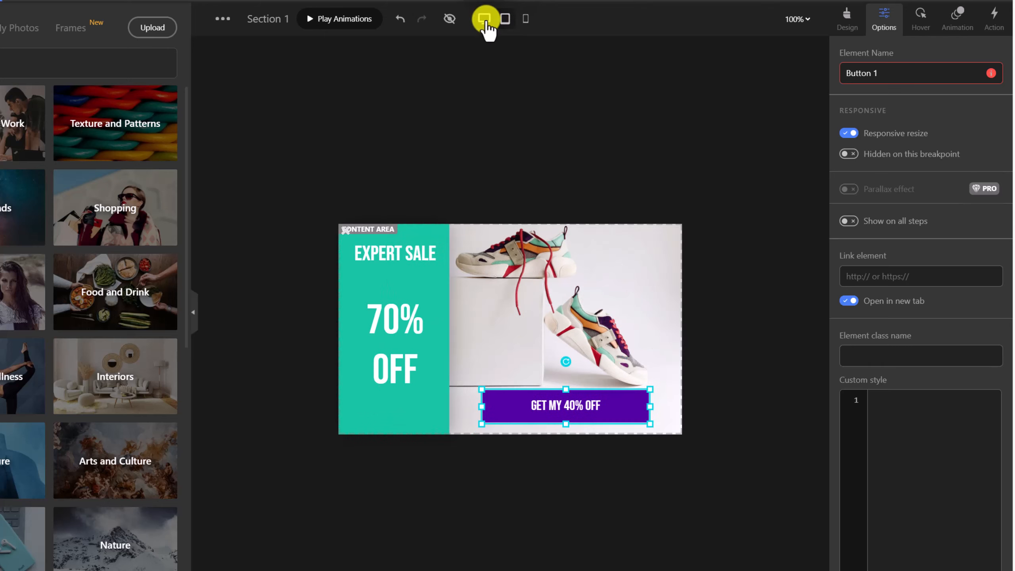
Look over the GET MY 40% OFF button's hover styles and the ease choices for its hover animation.
left_click(919, 22)
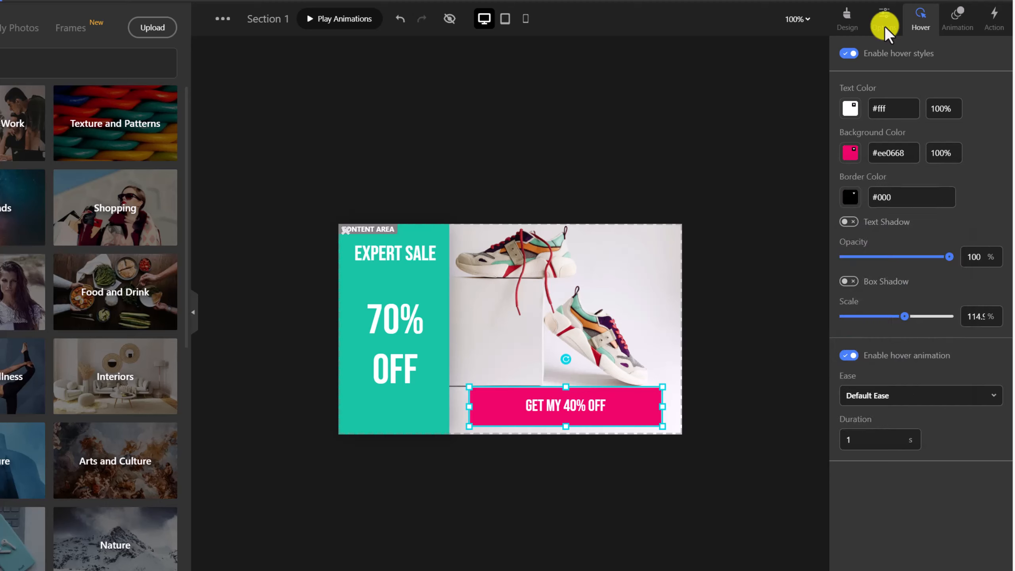
left_click(883, 25)
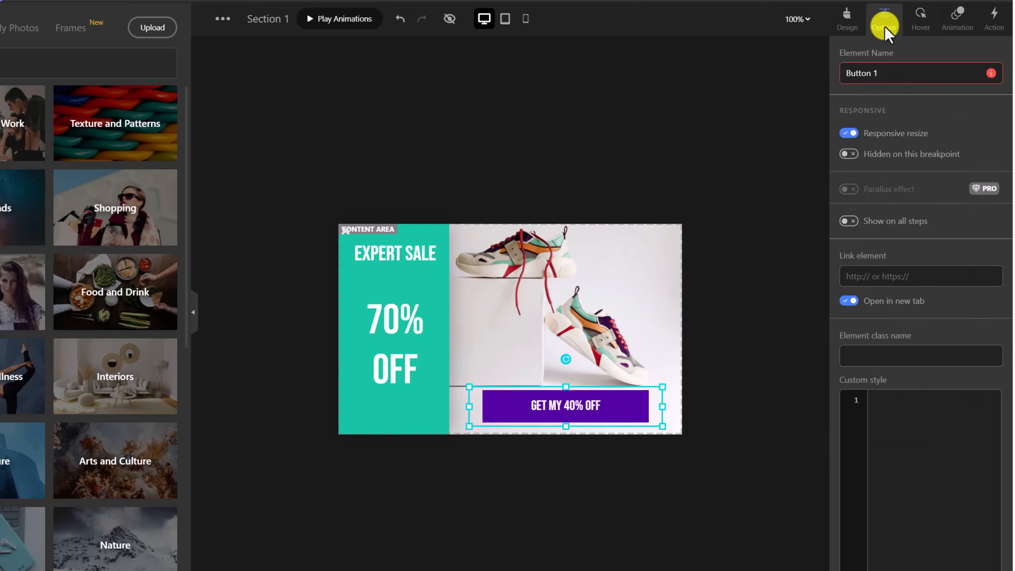
left_click(920, 25)
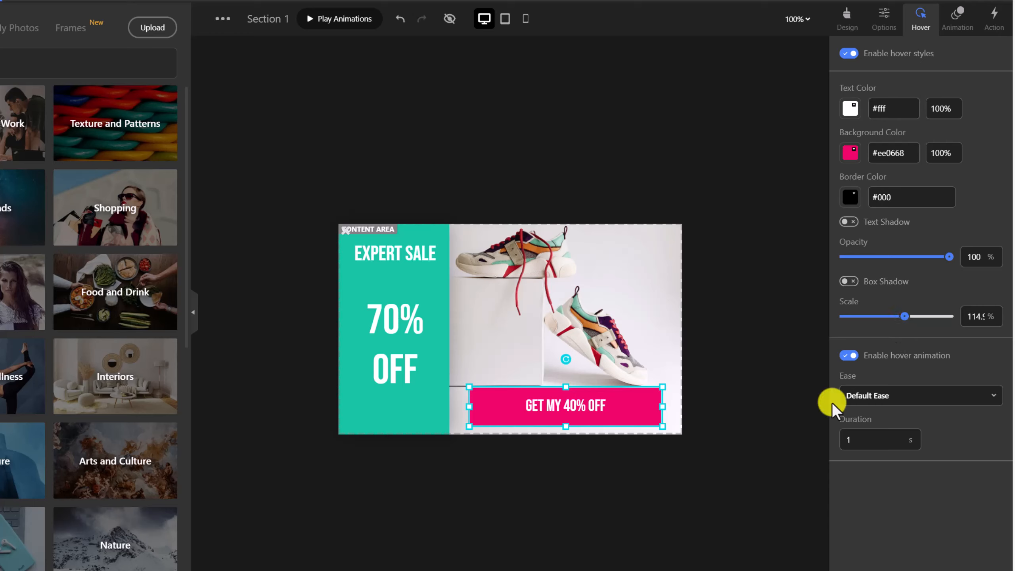
left_click(888, 397)
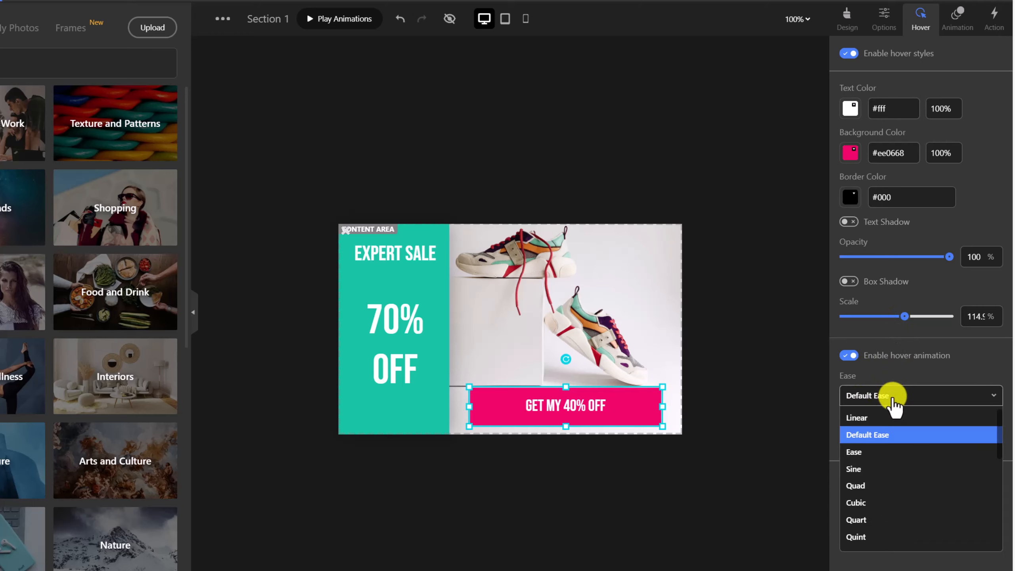
left_click(890, 396)
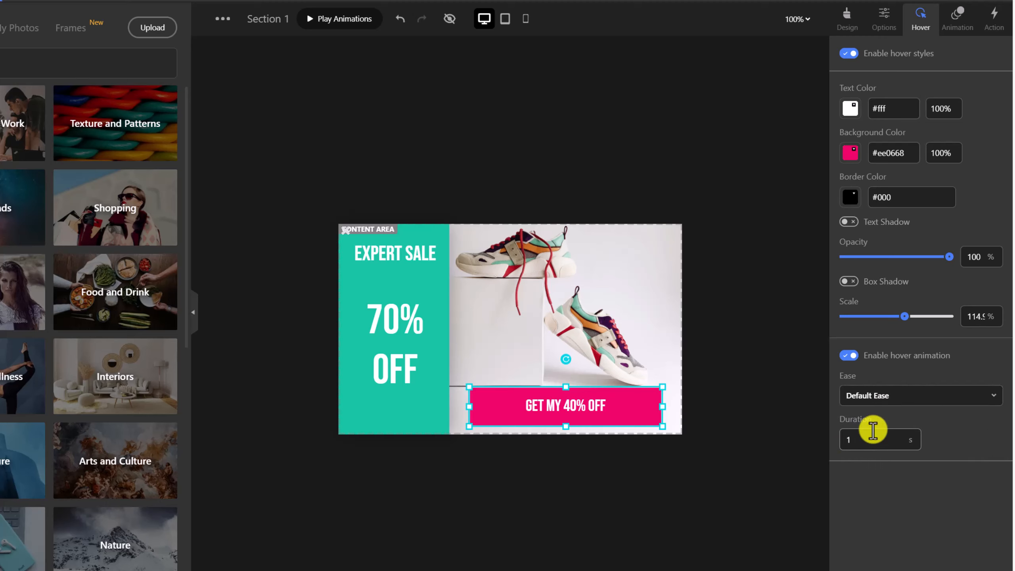
Review the button's entrance animation settings and play the section's animations.
left_click(956, 19)
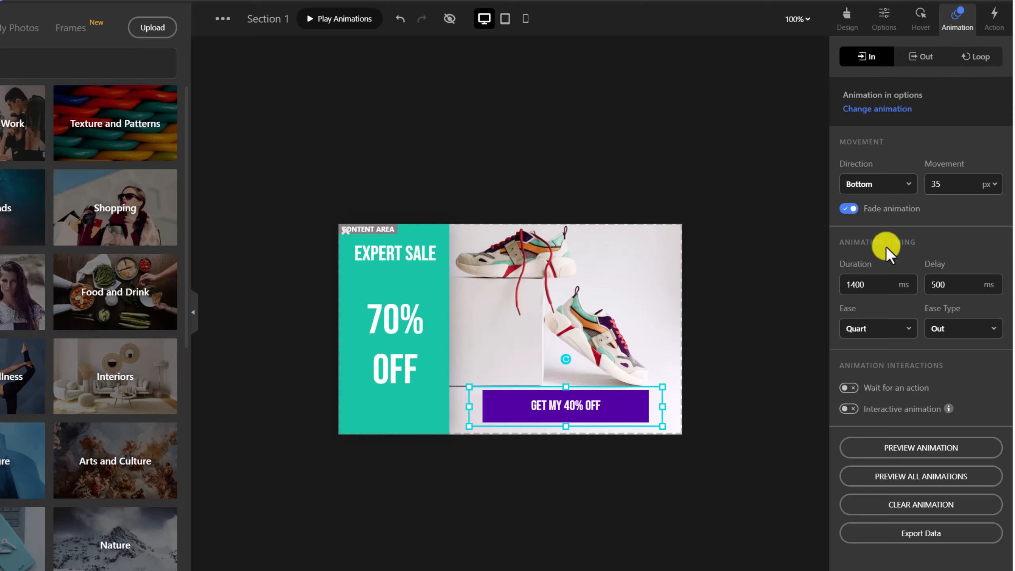
left_click(355, 20)
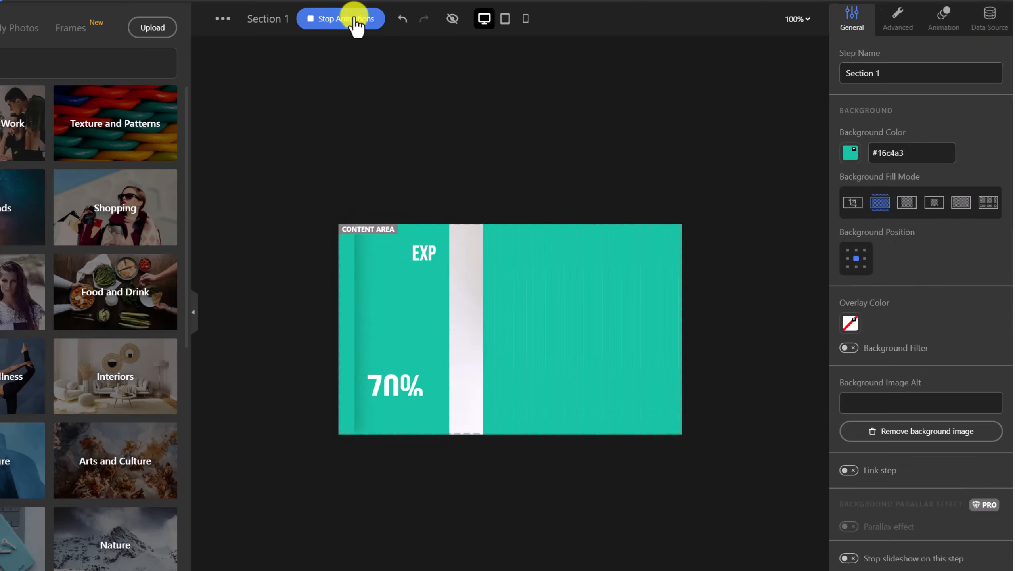
left_click(574, 432)
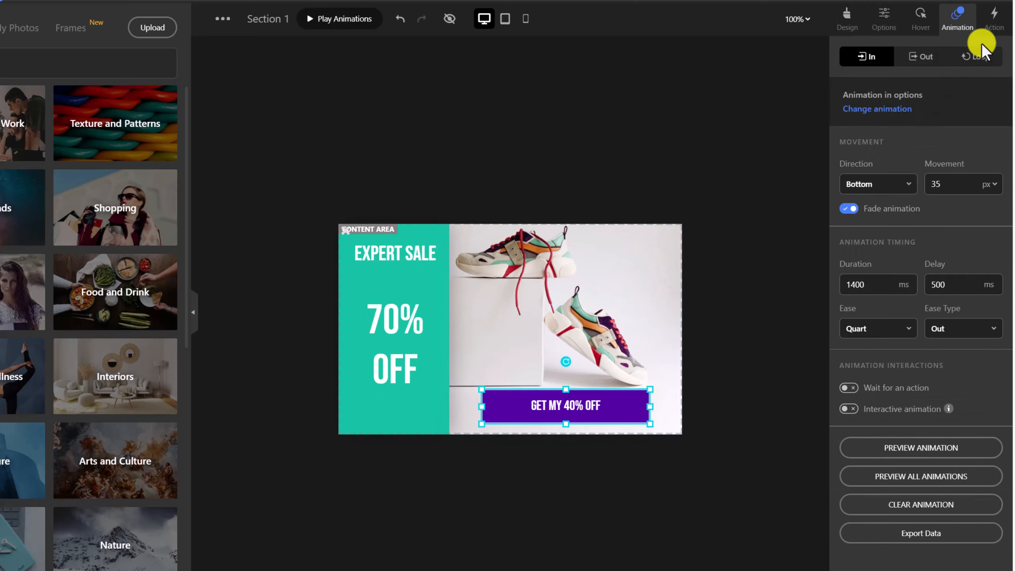
Add a Go to URL action triggered by Click to the GET MY 40% OFF button, with the address softexpert.pk.
left_click(991, 28)
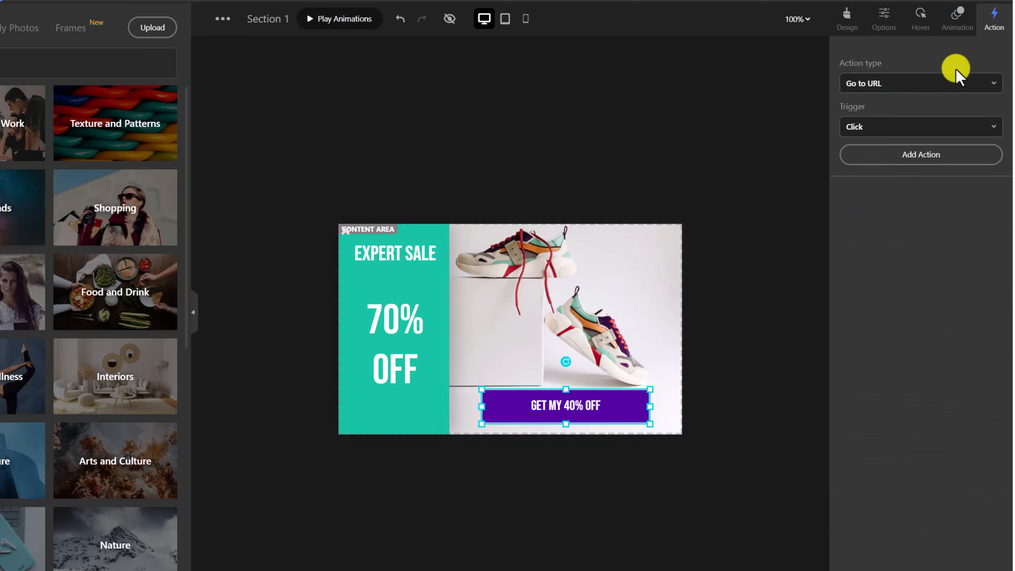
left_click(902, 86)
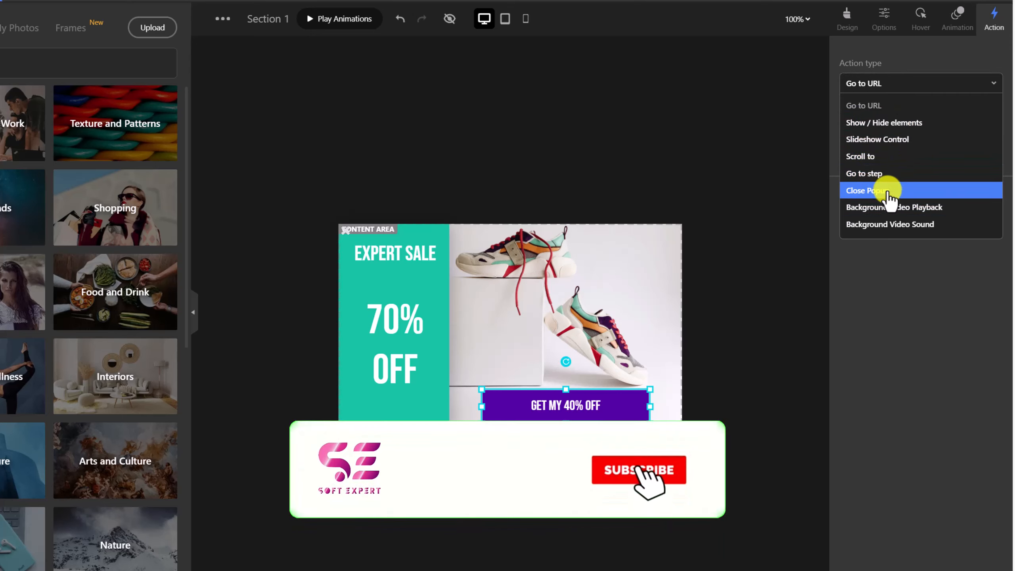
left_click(892, 96)
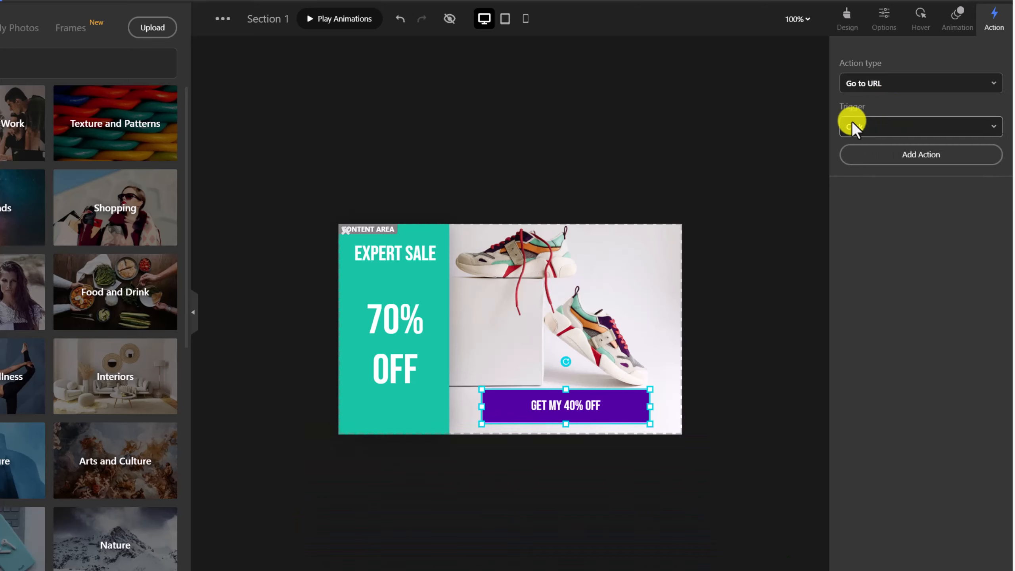
left_click(890, 156)
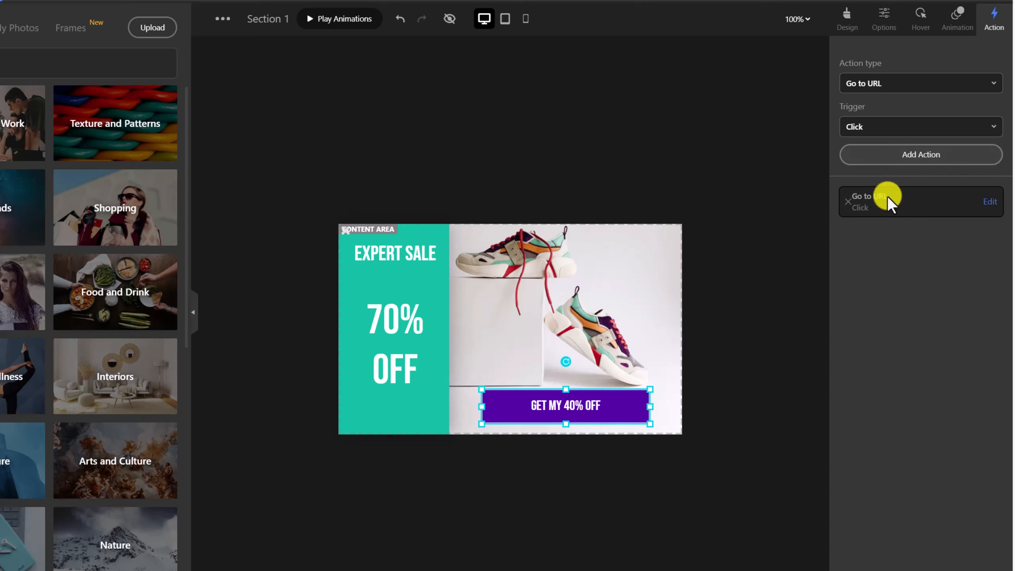
left_click(989, 202)
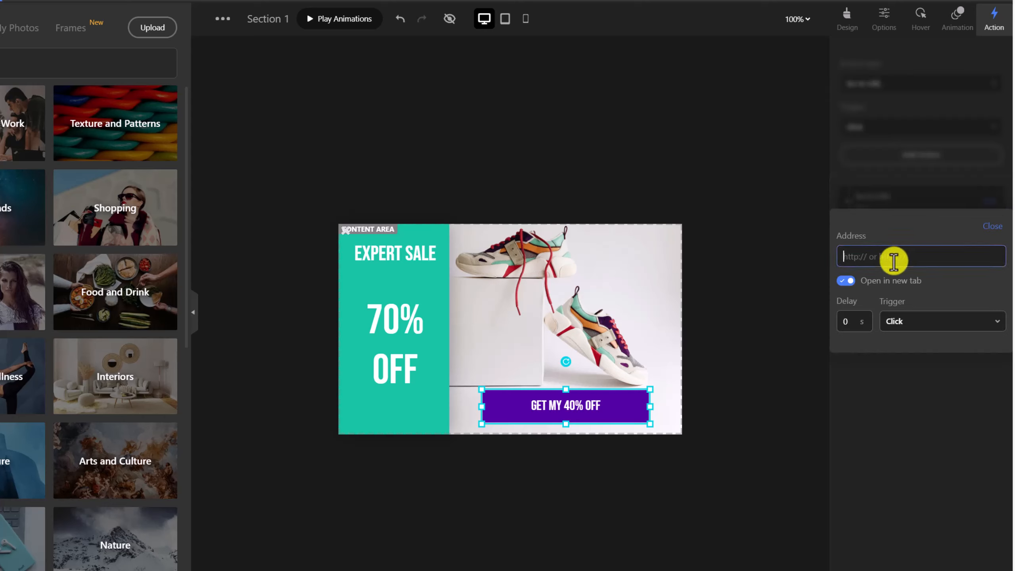
type("softexpert.pk")
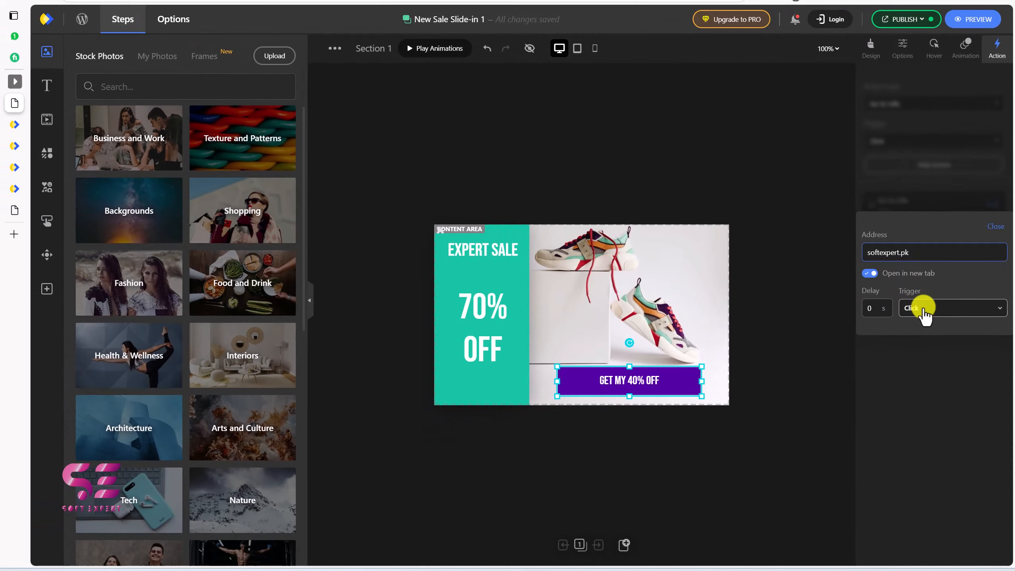
left_click(935, 211)
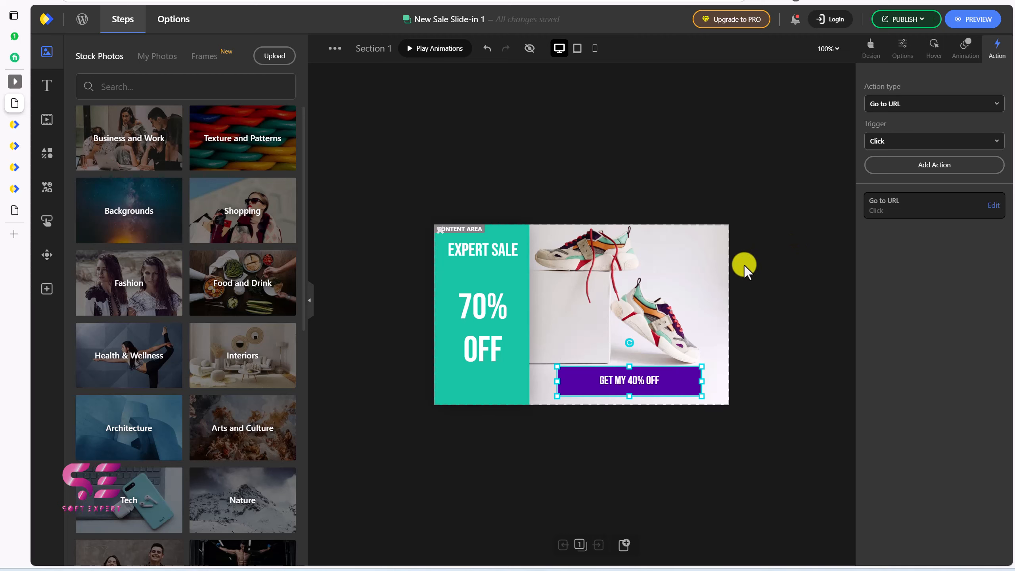
Open the popup's display rules configuration and add a new Include display condition.
left_click(895, 20)
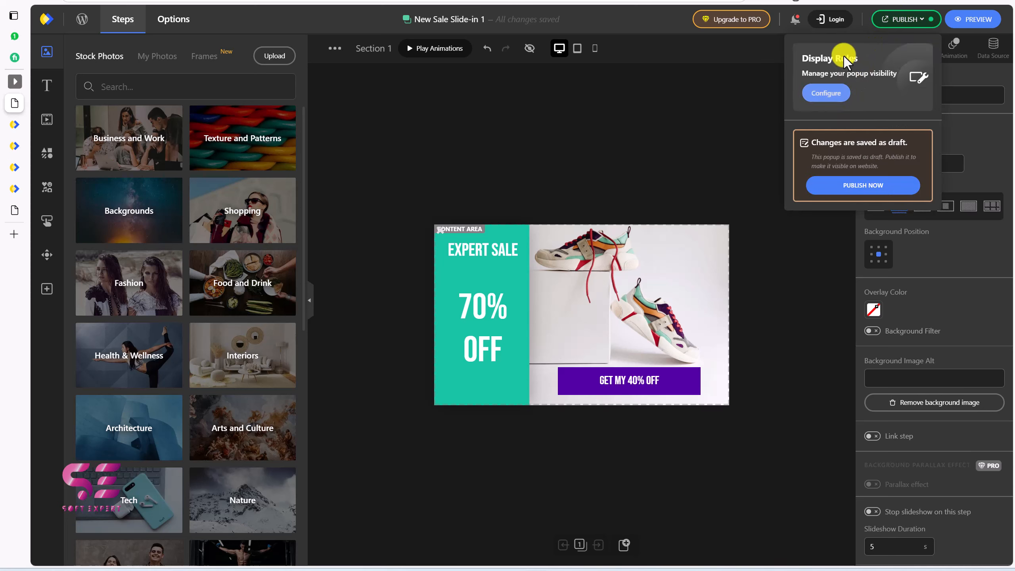
left_click(826, 93)
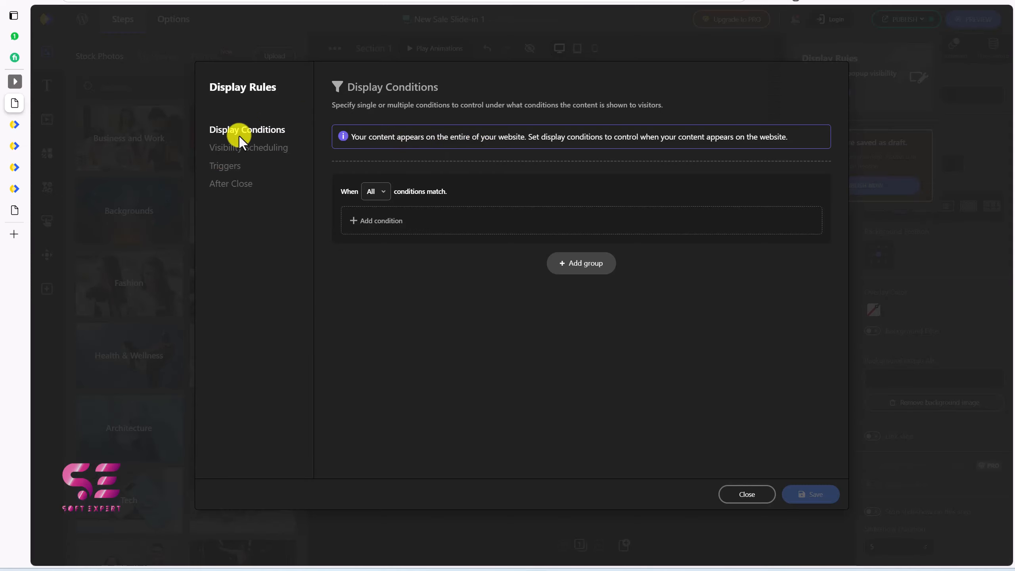
left_click(383, 212)
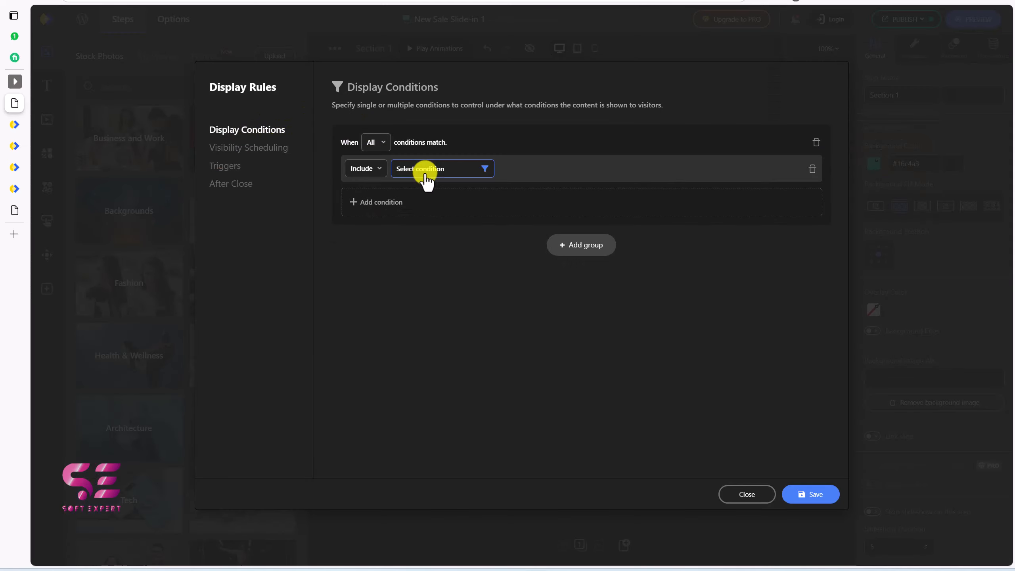
left_click(379, 172)
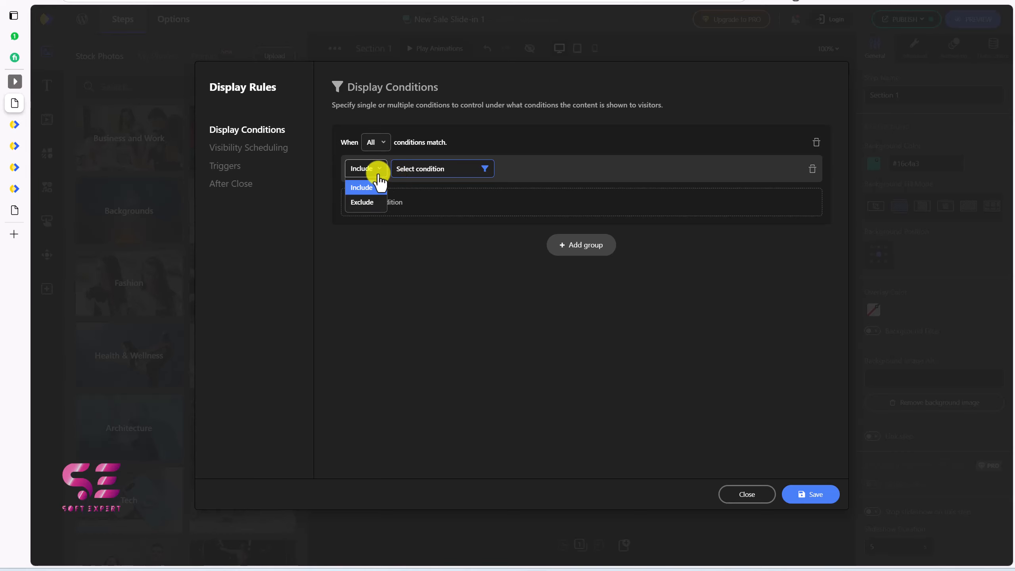
Browse the condition categories and set the display condition to A WP Page, applied to all pages.
left_click(423, 179)
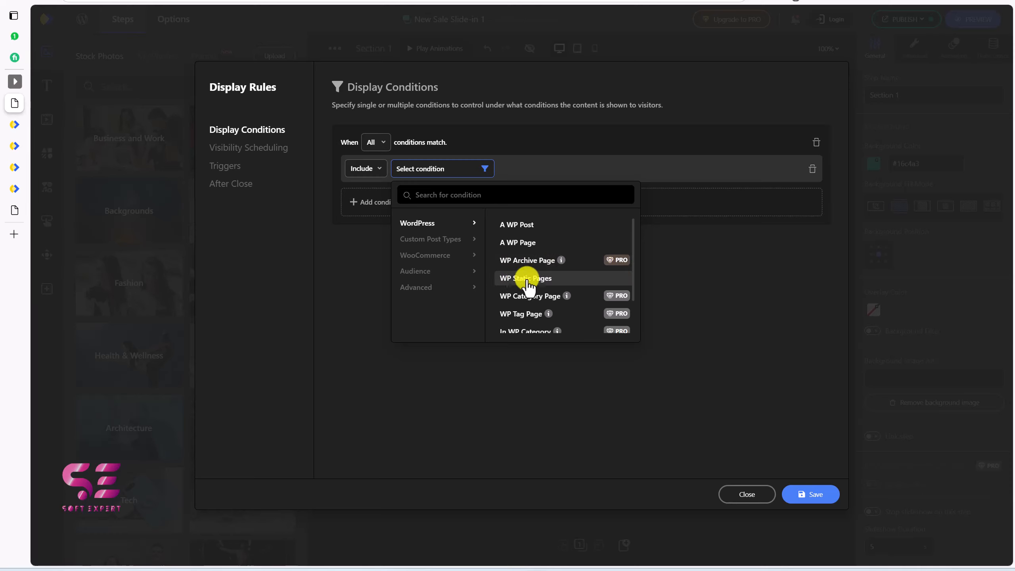
left_click(416, 240)
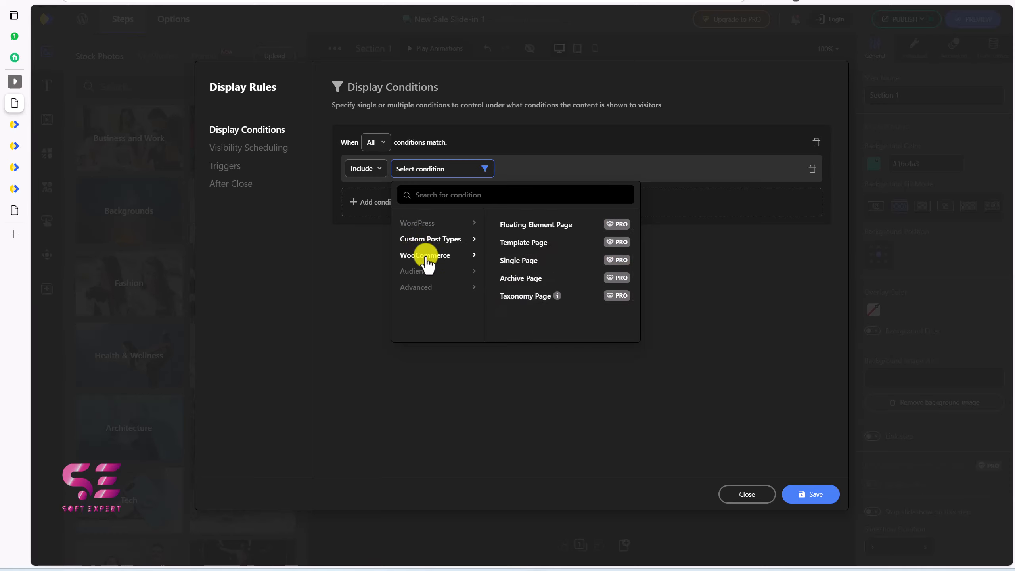
left_click(427, 258)
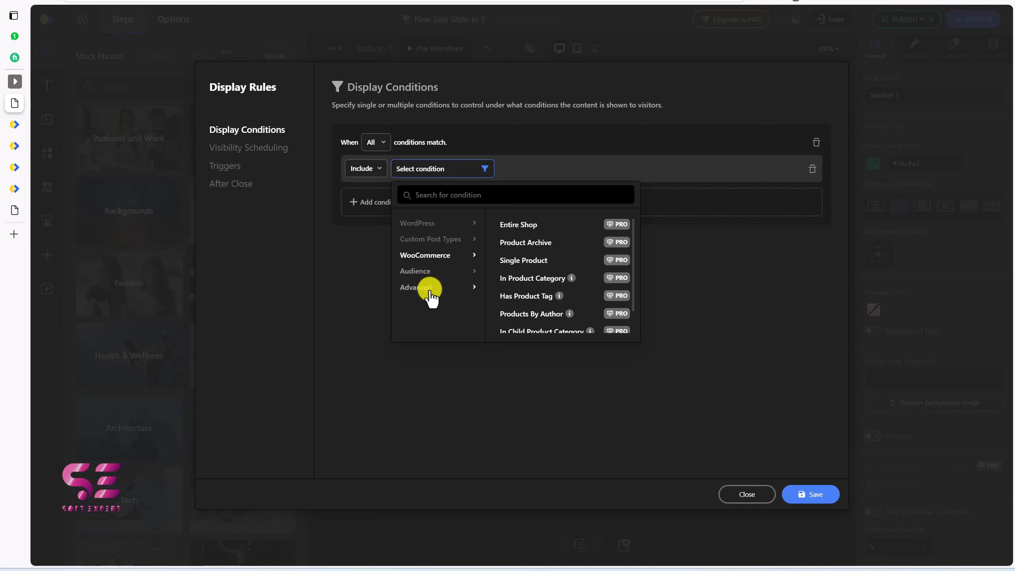
left_click(419, 224)
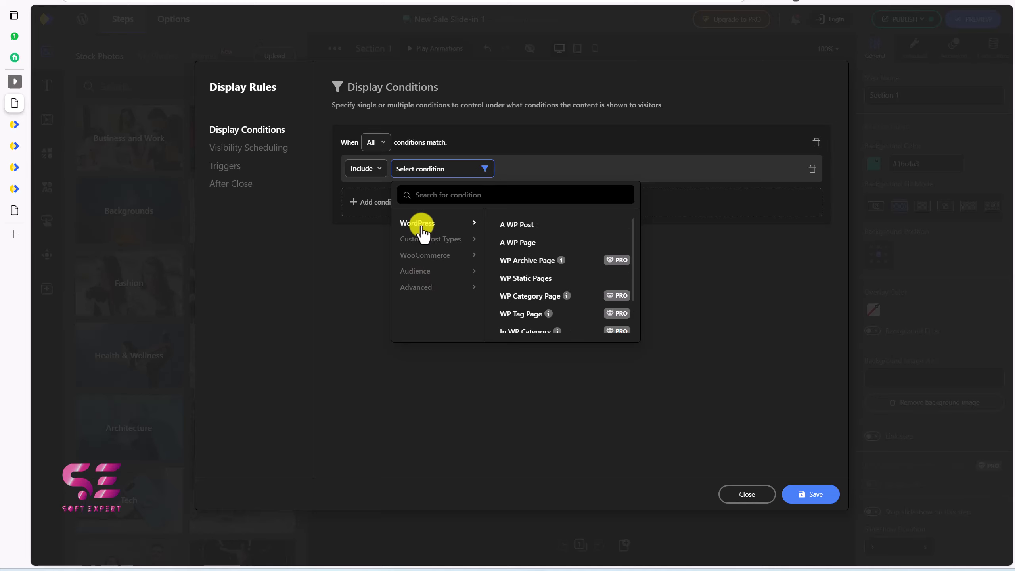
left_click(515, 243)
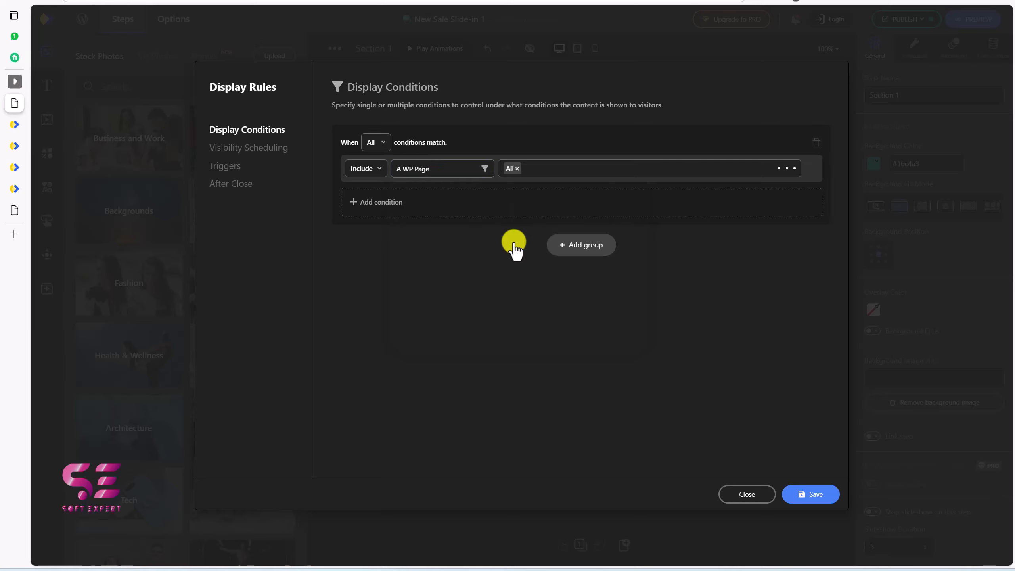
left_click(539, 172)
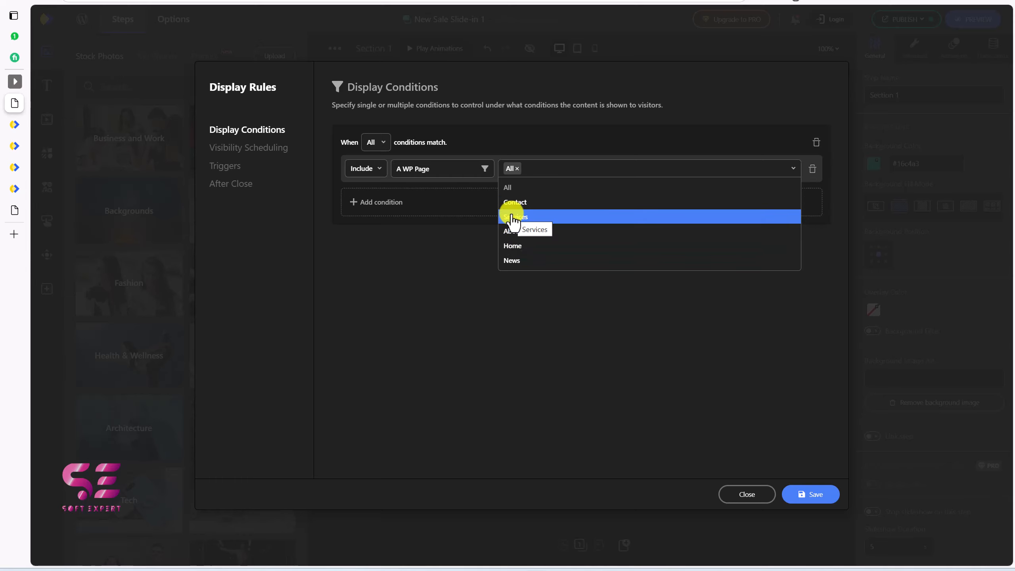
left_click(544, 169)
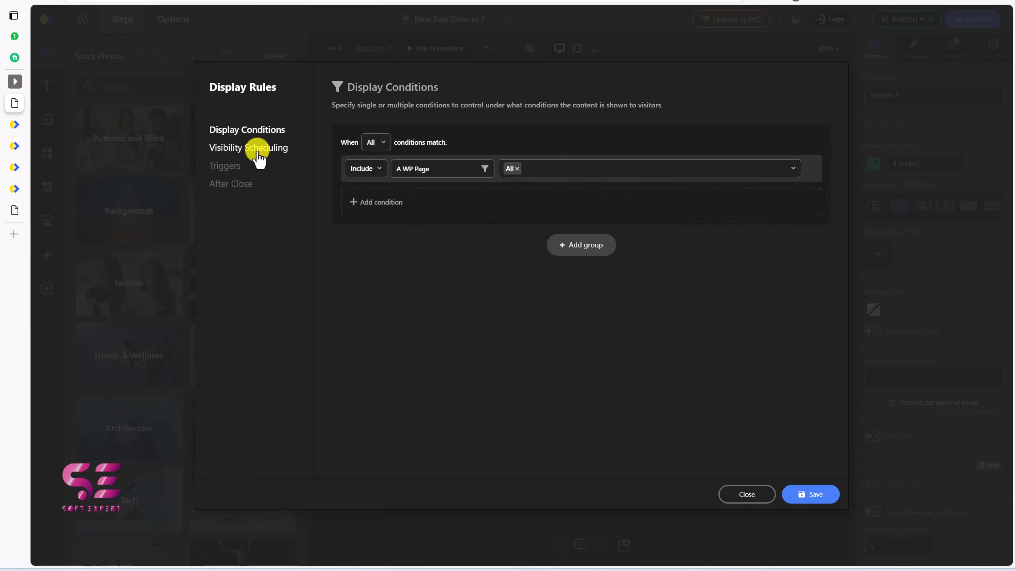
Check the visibility scheduling rule, and enable the Spend time on page trigger with a duration of 2 seconds.
left_click(242, 150)
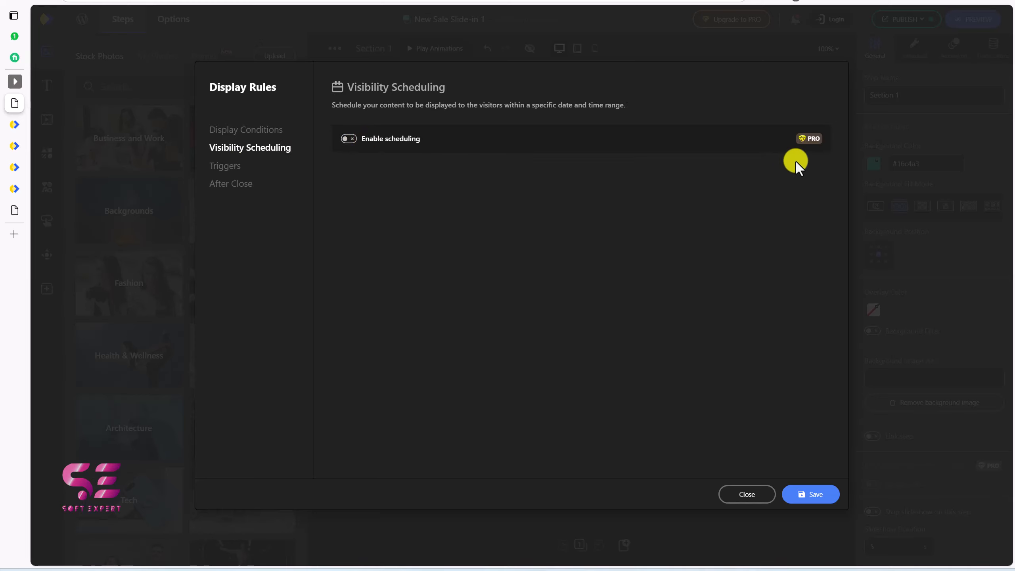
left_click(254, 169)
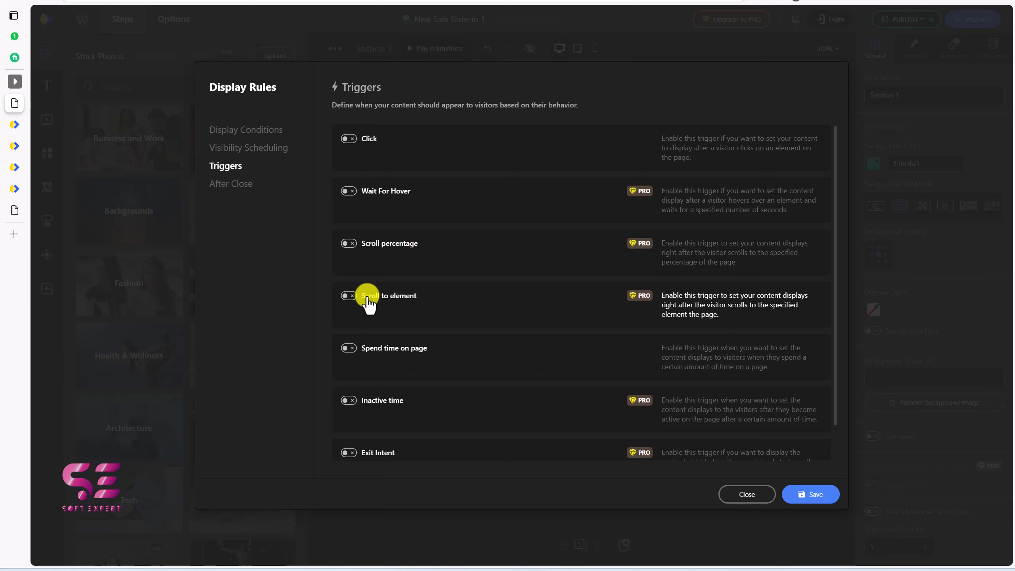
scroll(455, 292, "down", 1)
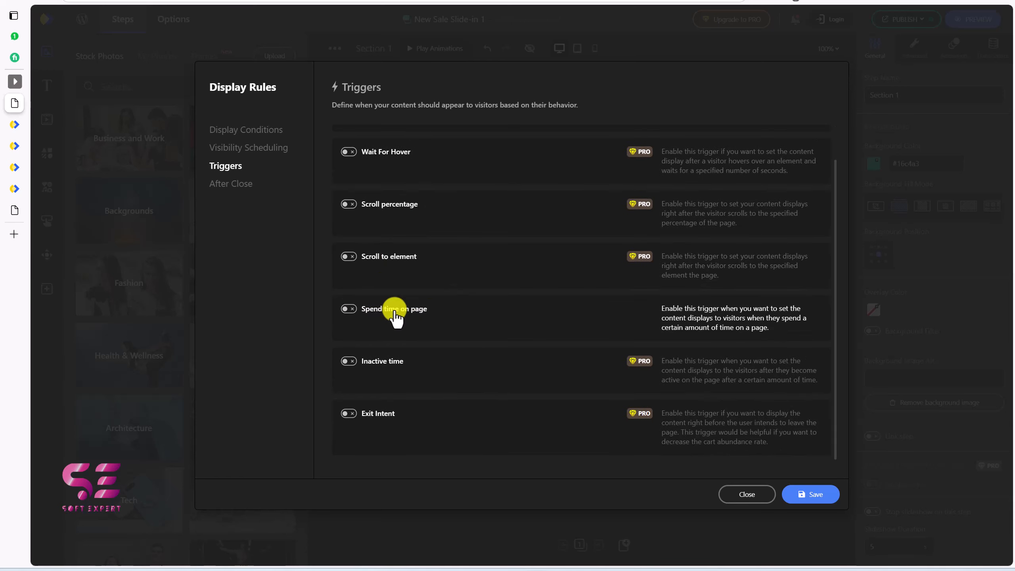
left_click(346, 311)
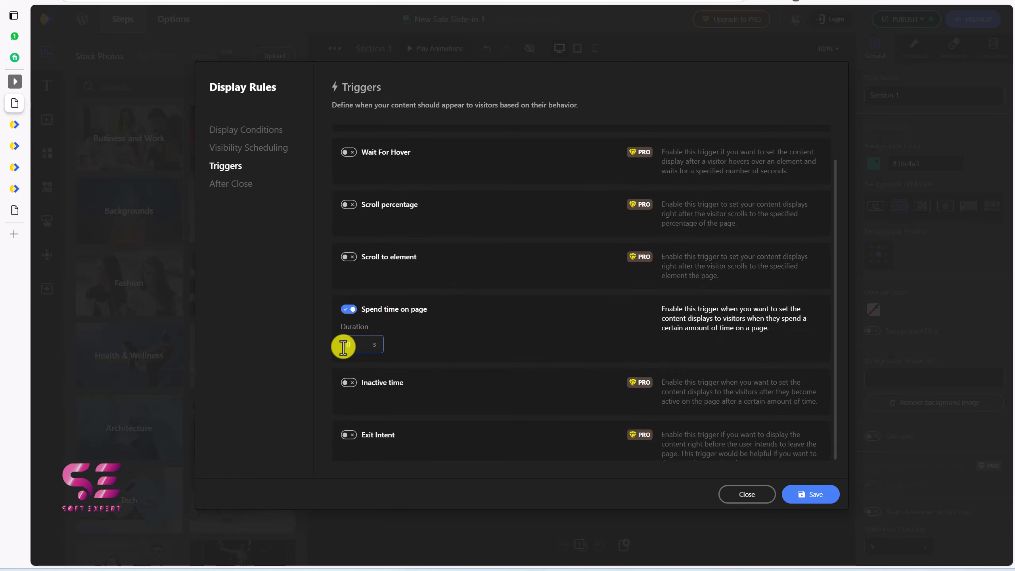
double_click(343, 345)
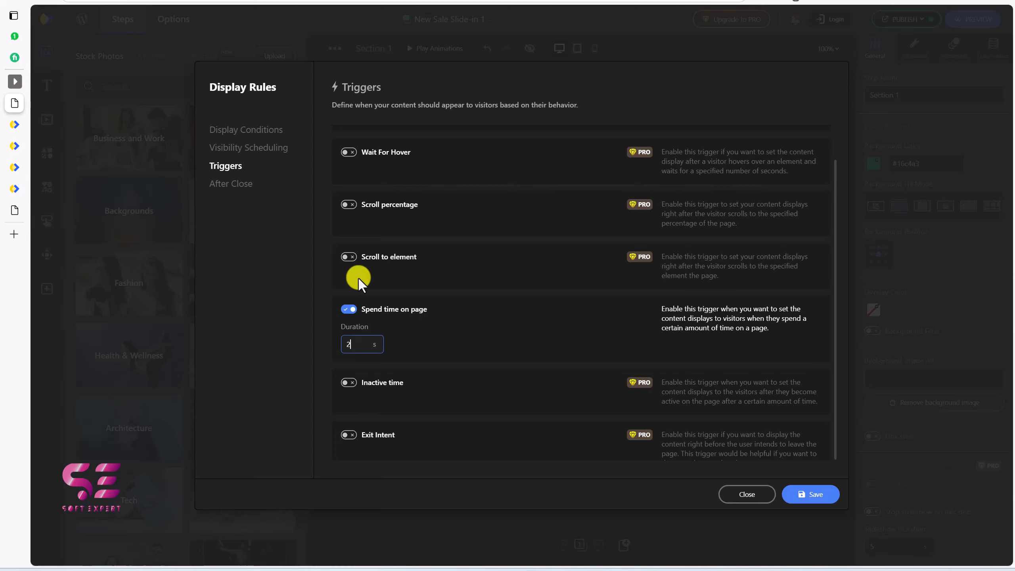
Review the After Close options, then save the display rules and close their dialog.
left_click(237, 185)
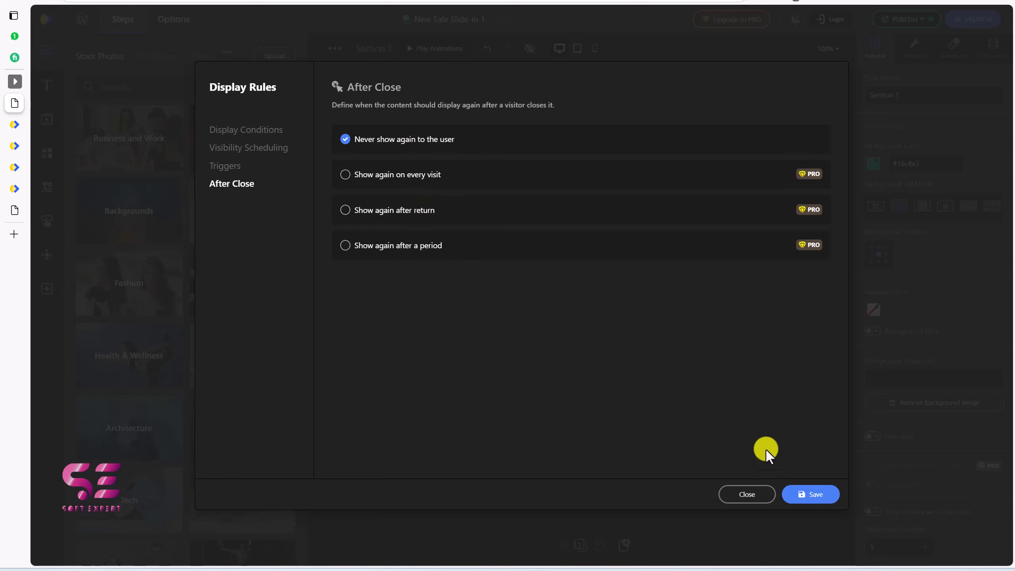
left_click(795, 495)
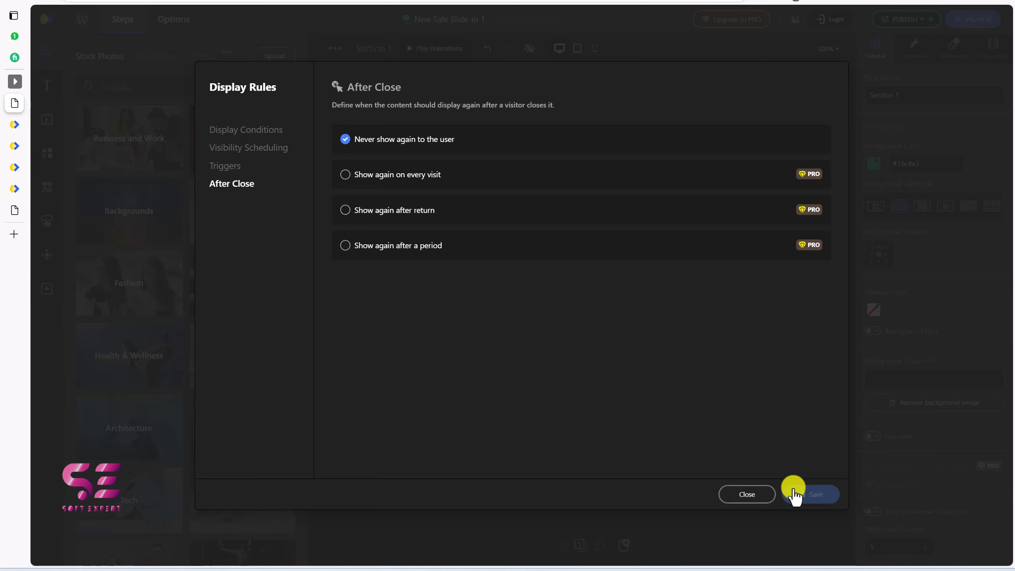
left_click(759, 495)
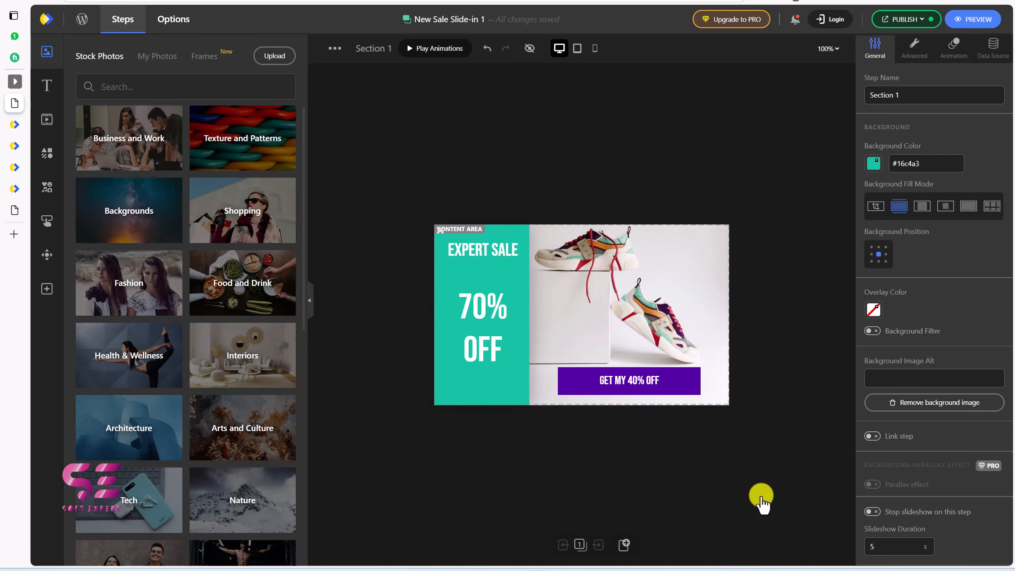
Publish the New Sale Slide-in popup and confirm publishing without reopening the display rules.
left_click(904, 20)
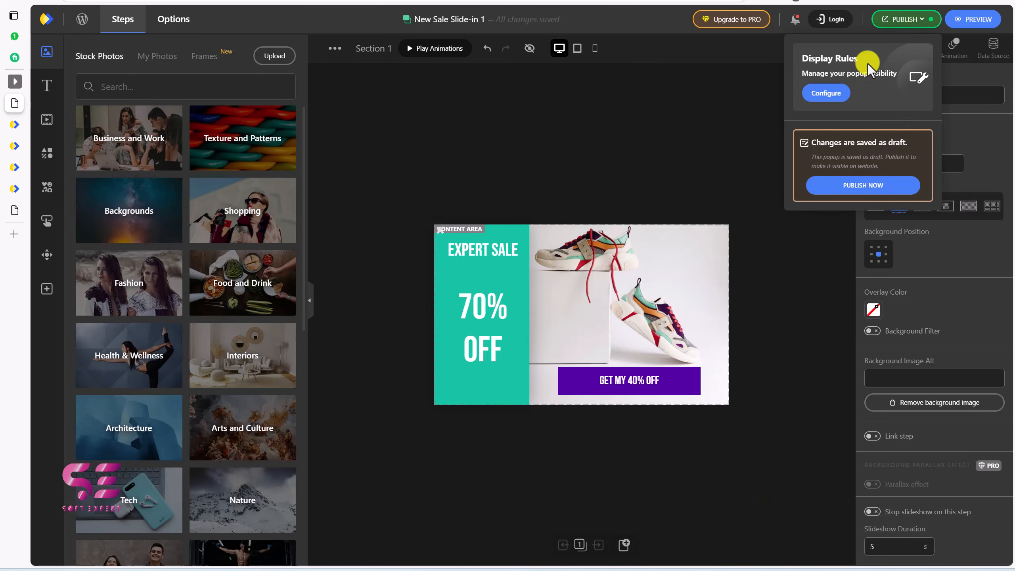
left_click(855, 190)
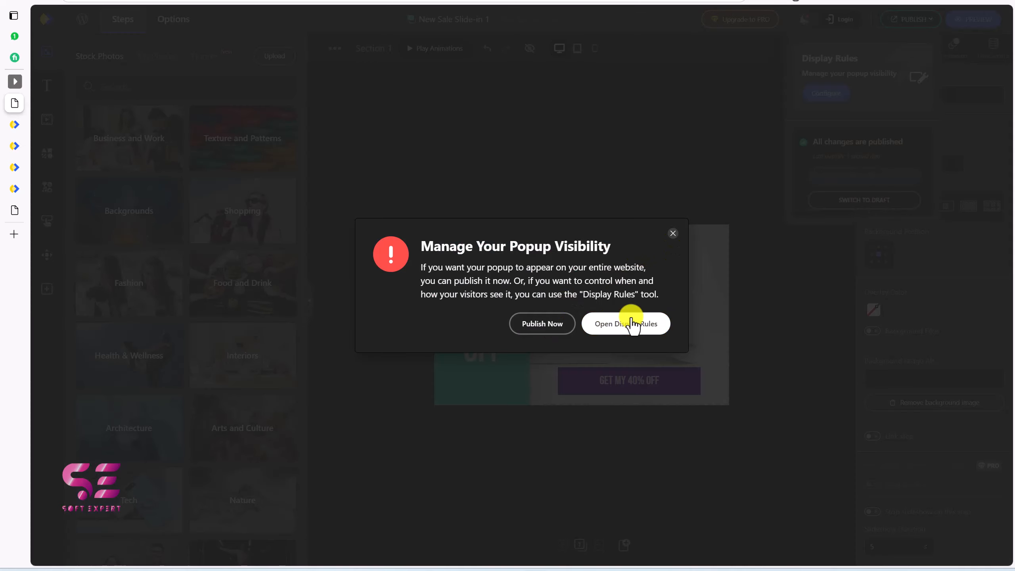
left_click(549, 327)
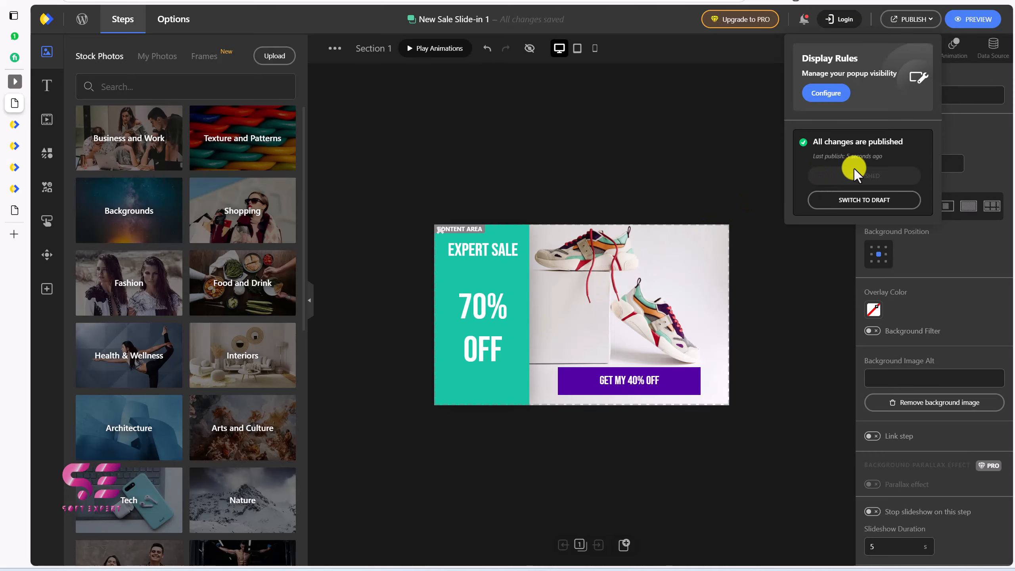
Preview the published popup on the site, test closing and reopening it, and exit the preview.
left_click(971, 19)
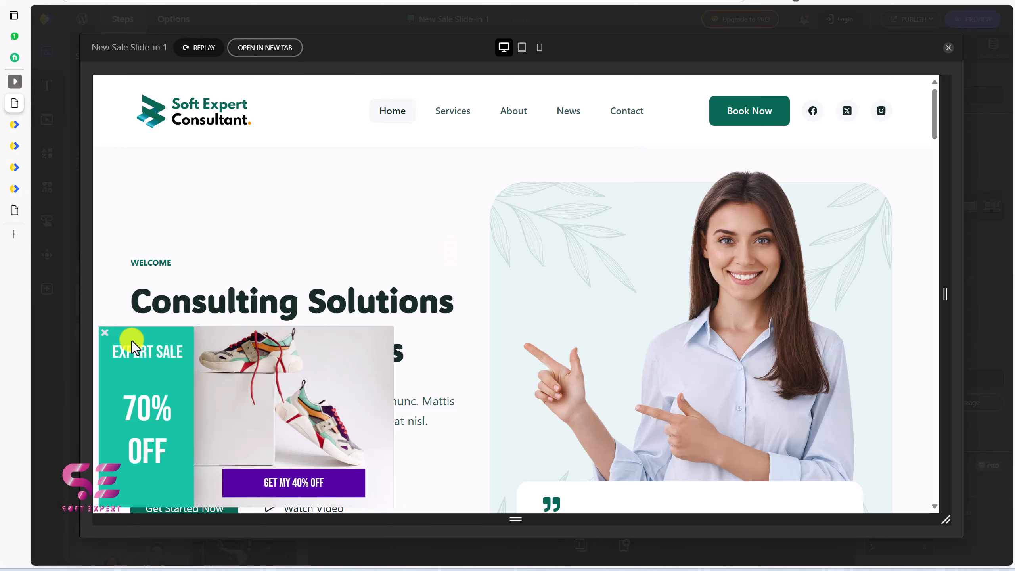
left_click(107, 335)
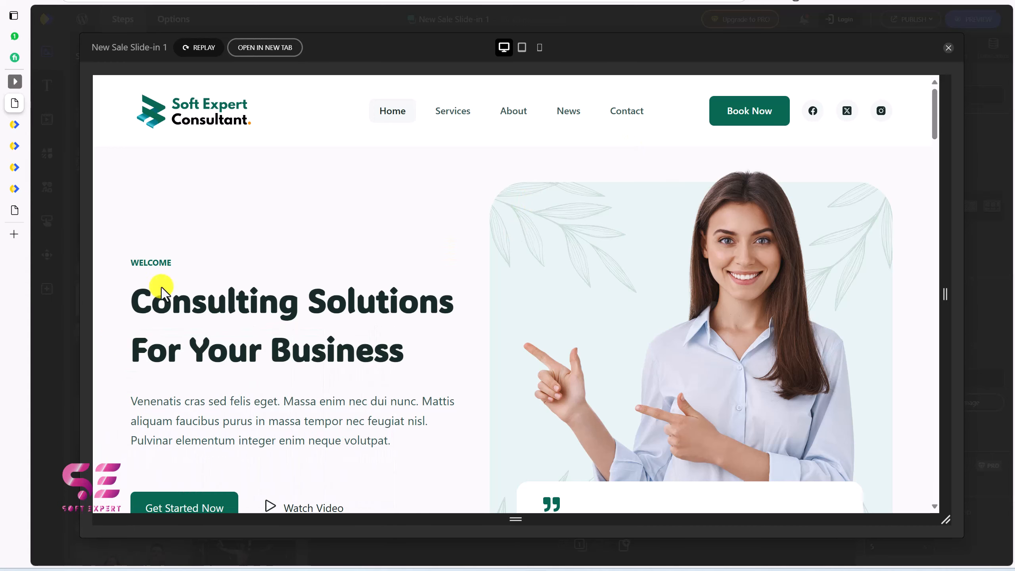
left_click(209, 47)
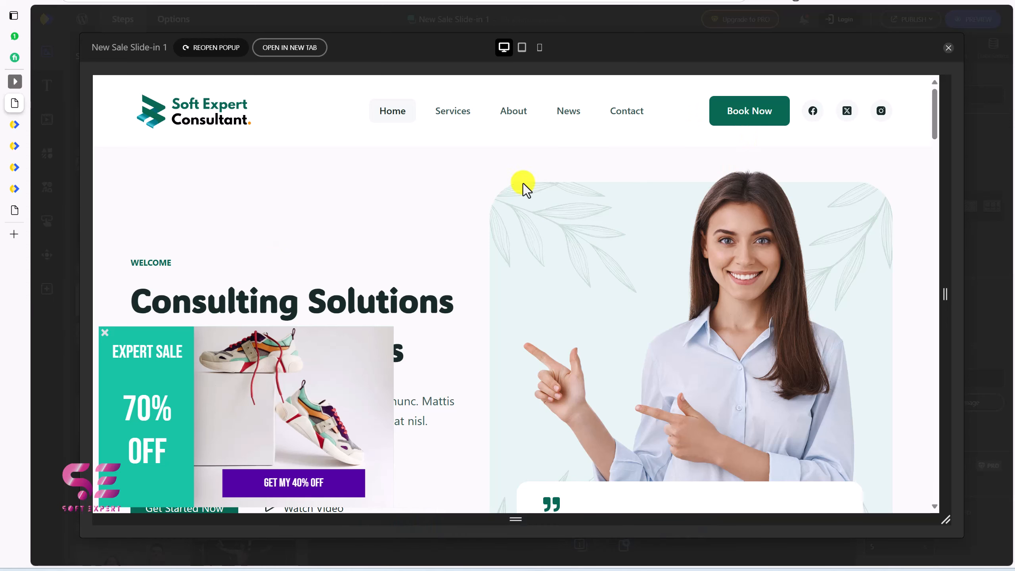
left_click(948, 47)
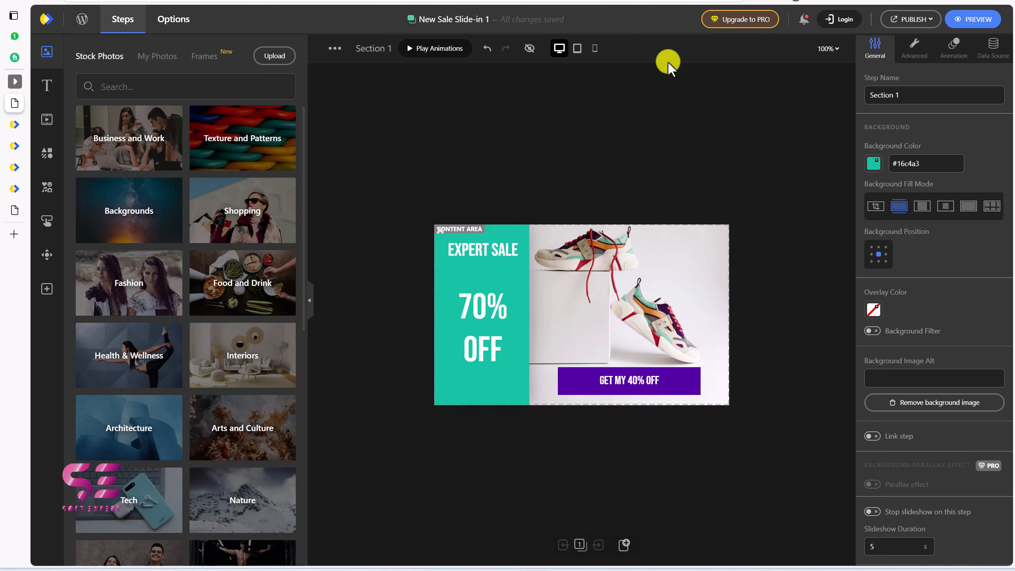
Upgrade the website to PRO by activating it on the existing Depicter Pro 3 Websites subscription.
left_click(761, 20)
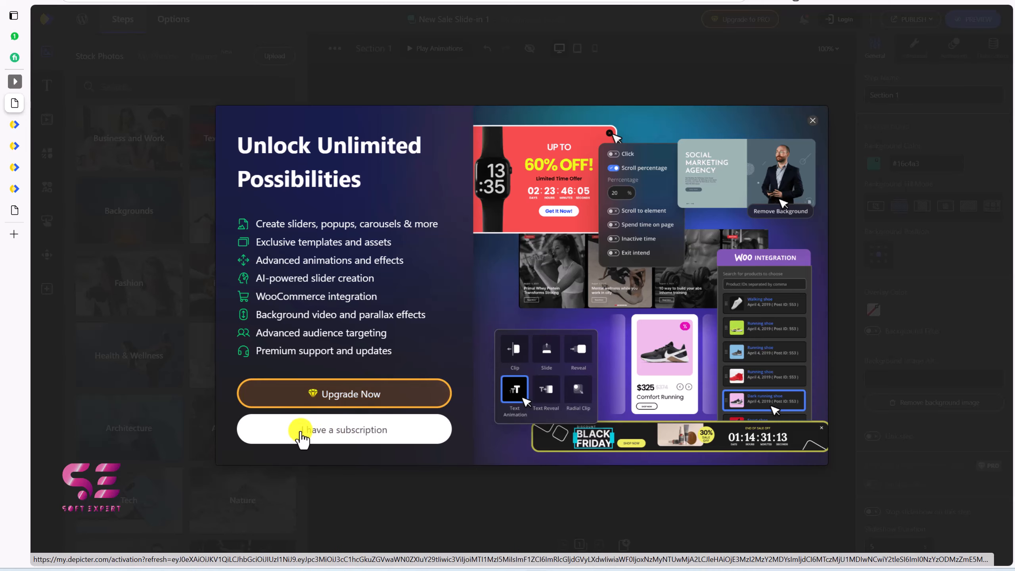
left_click(345, 430)
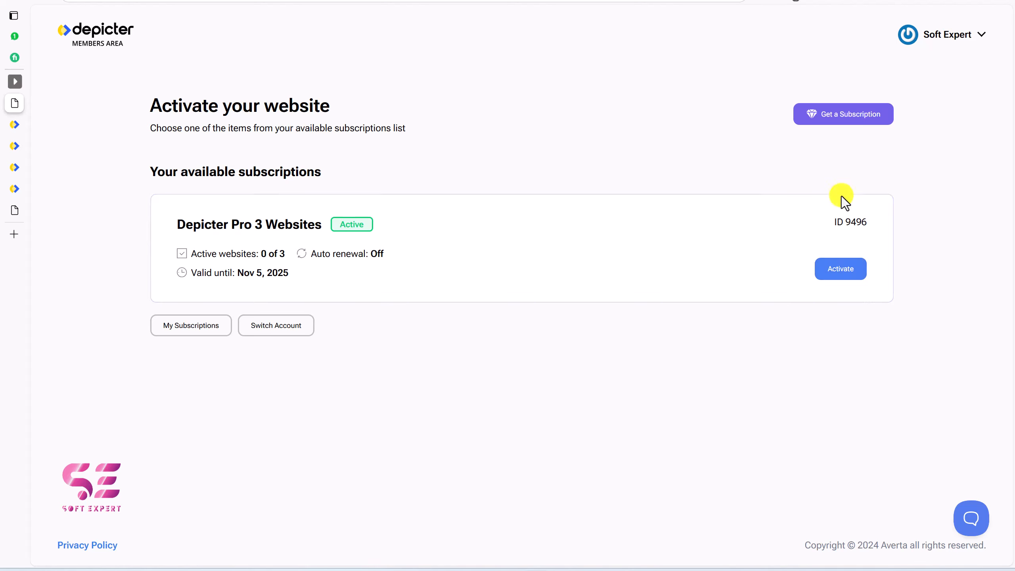
left_click(849, 274)
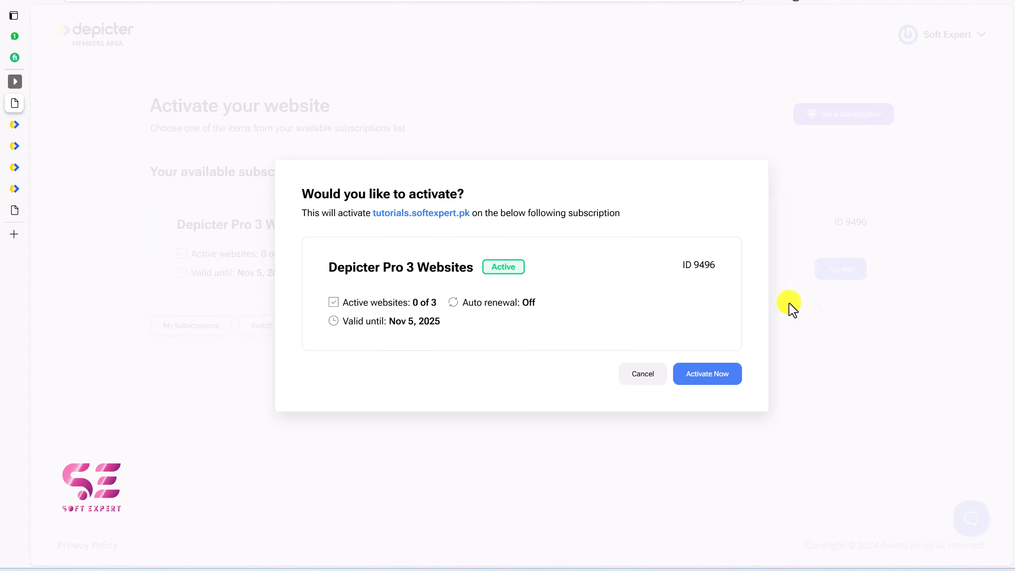
left_click(705, 376)
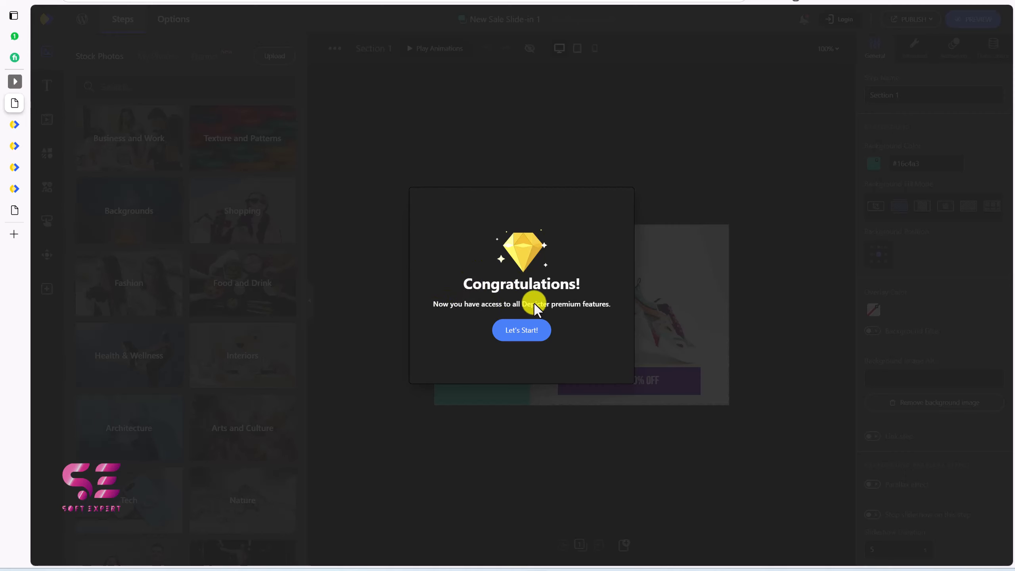
left_click(521, 330)
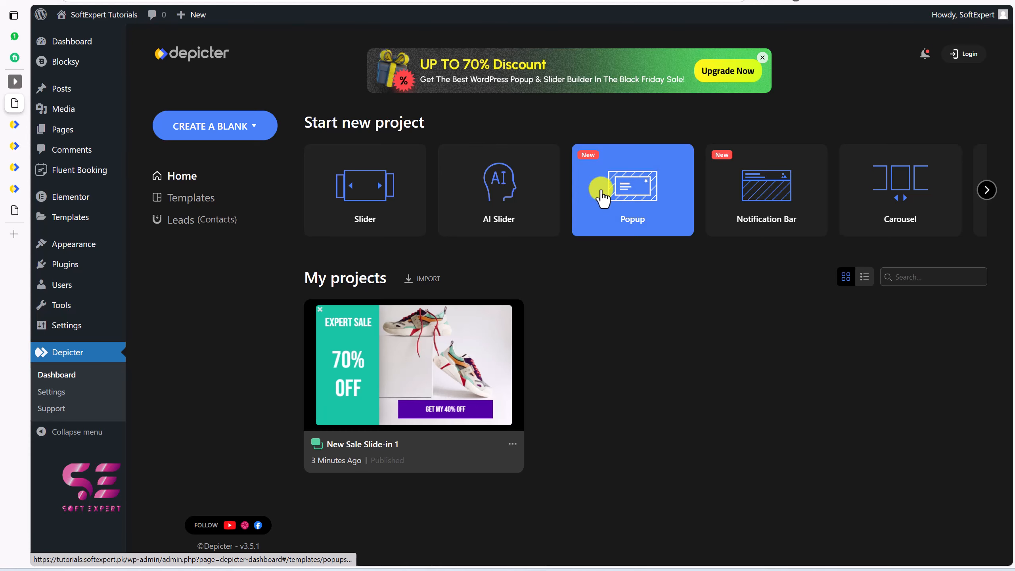
Start a new popup project by importing the Sale Ends template from the popup library.
left_click(604, 198)
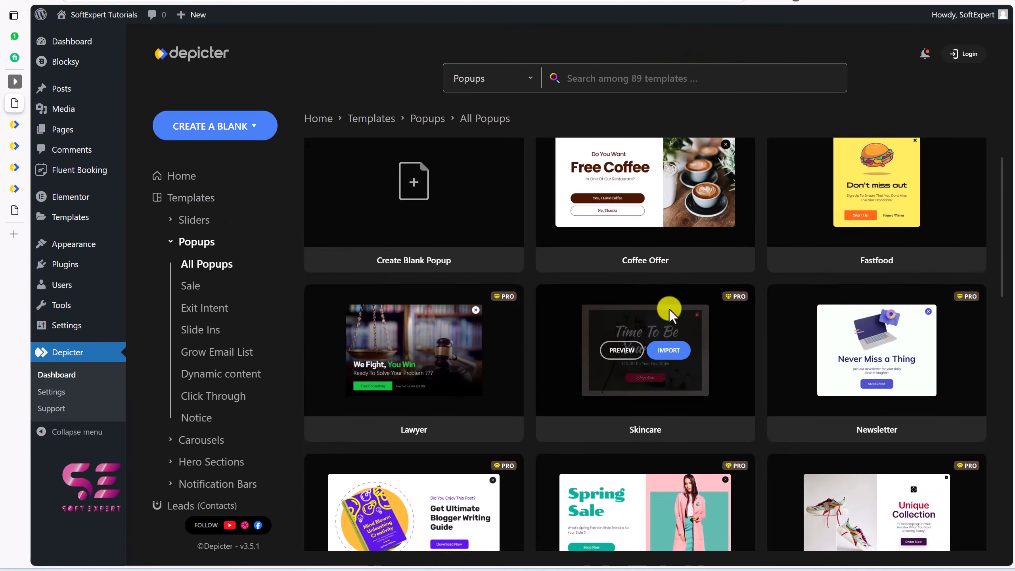
scroll(669, 310, "down", 4)
scroll(732, 381, "down", 10)
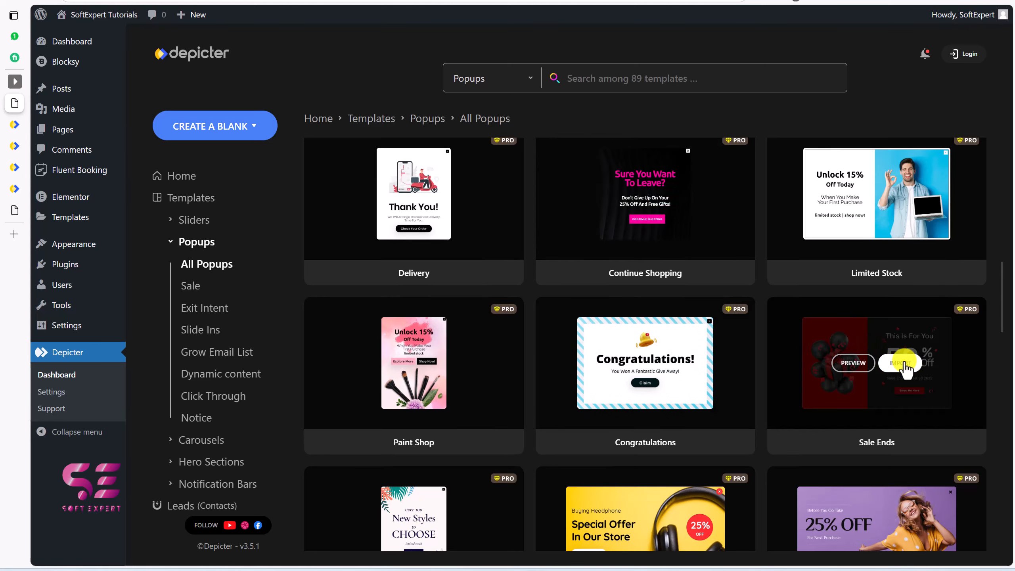
left_click(902, 364)
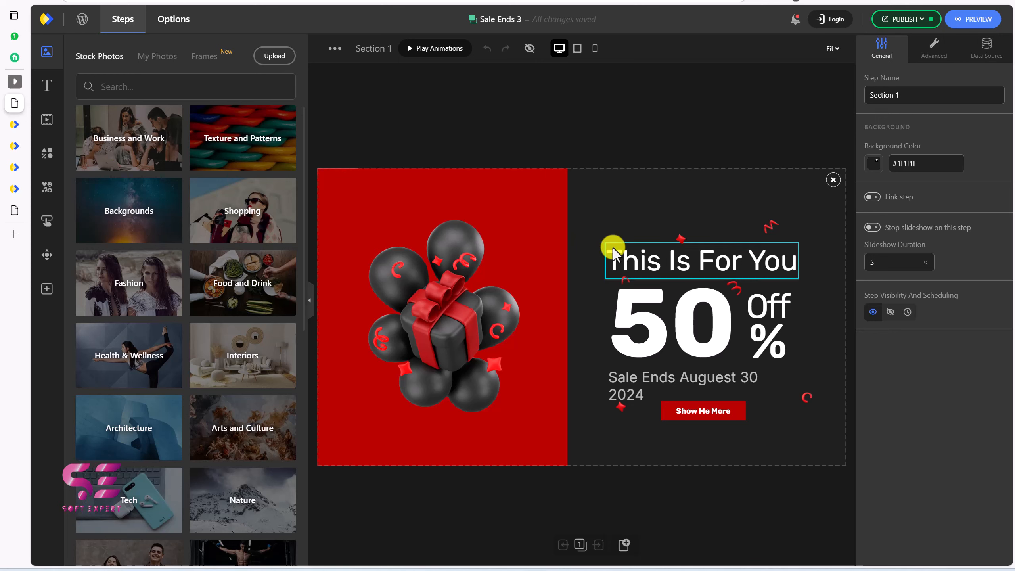
Inspect the settings of the balloon image, the 50 counter, the sale end date text and the Show Me More button.
left_click(455, 265)
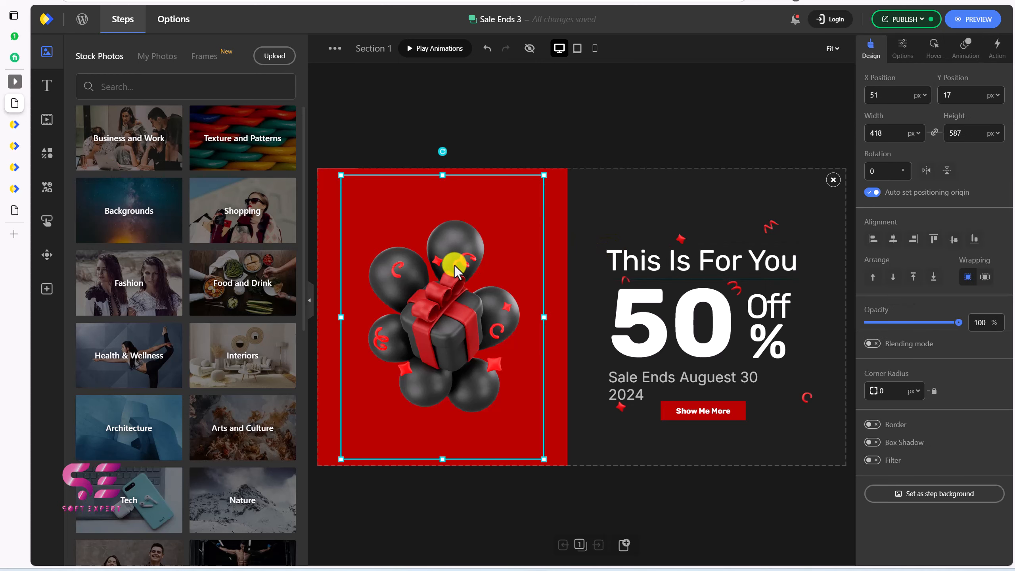
left_click(625, 274)
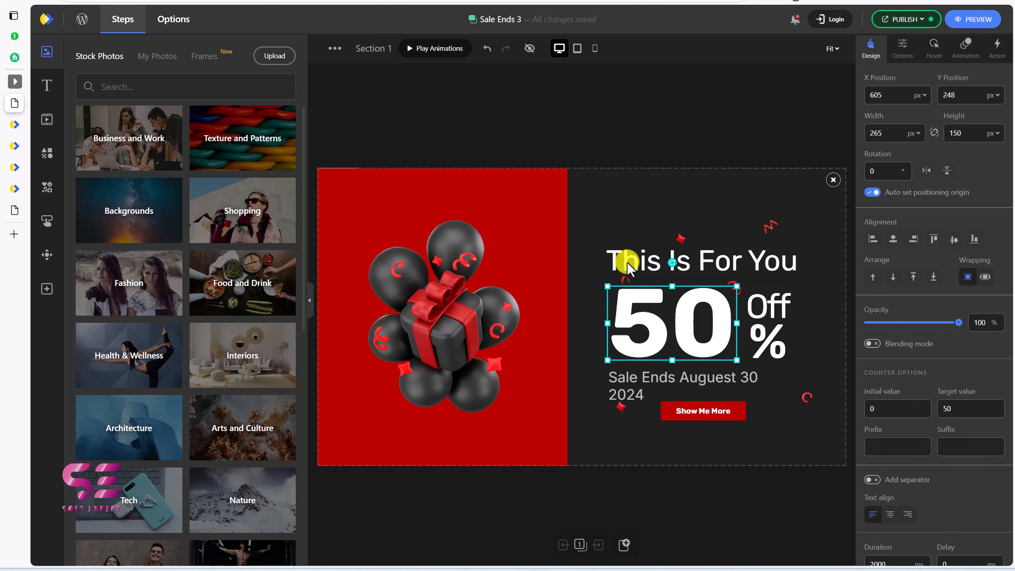
left_click(675, 385)
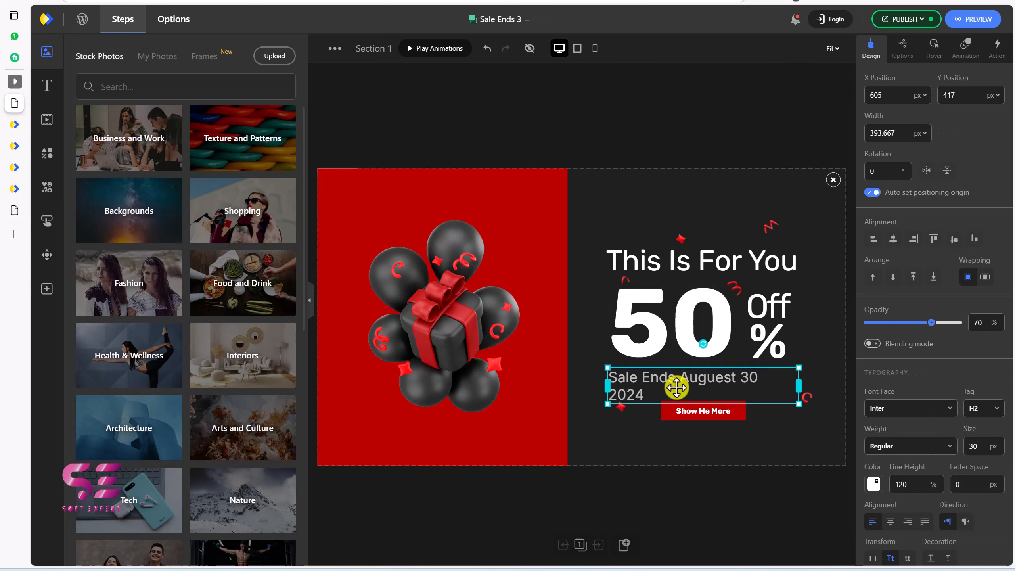
left_click(691, 411)
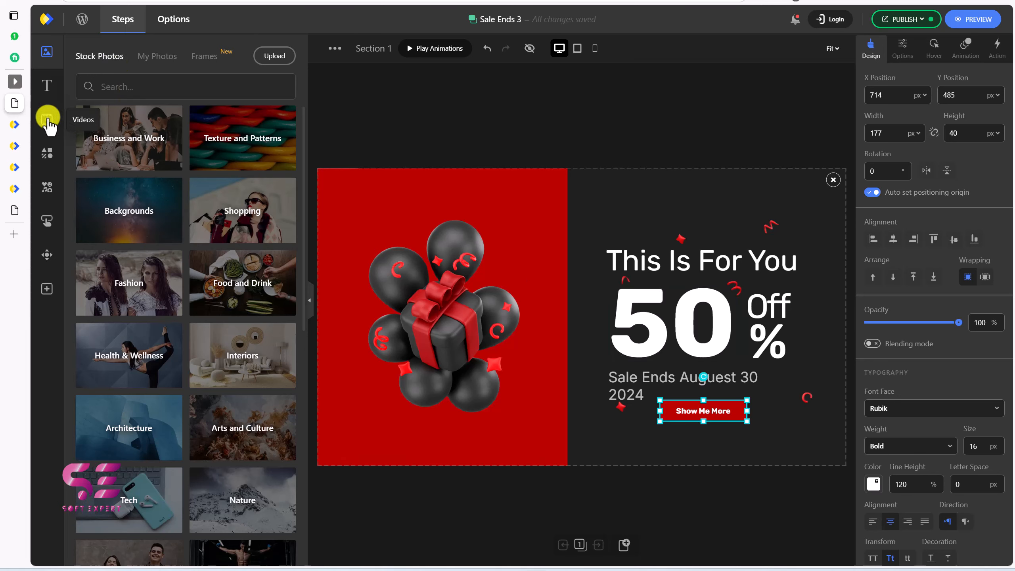
Add a solid square shape, place it beside the This Is For You heading and shrink it to about 113 px.
left_click(48, 160)
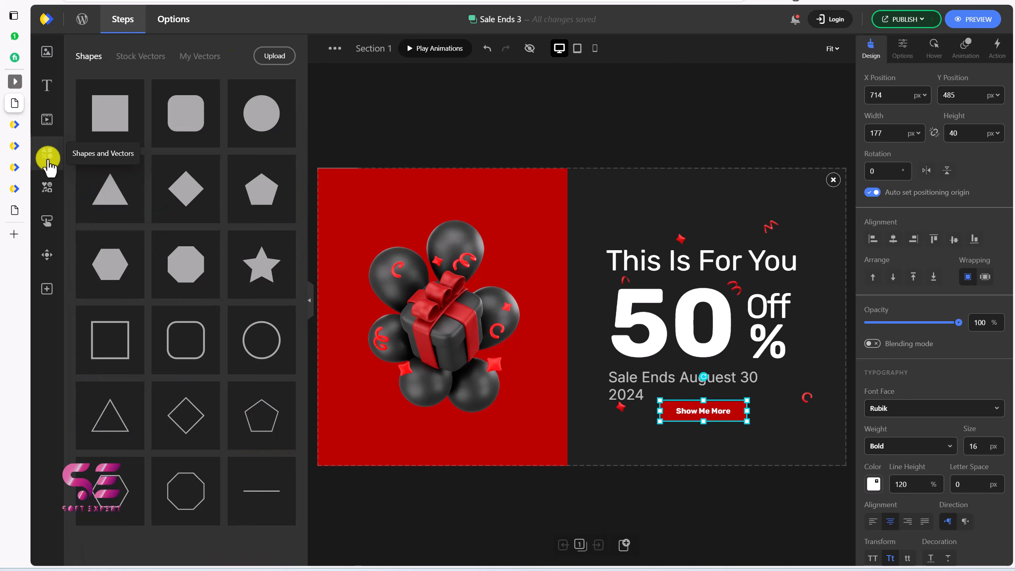
left_click(121, 117)
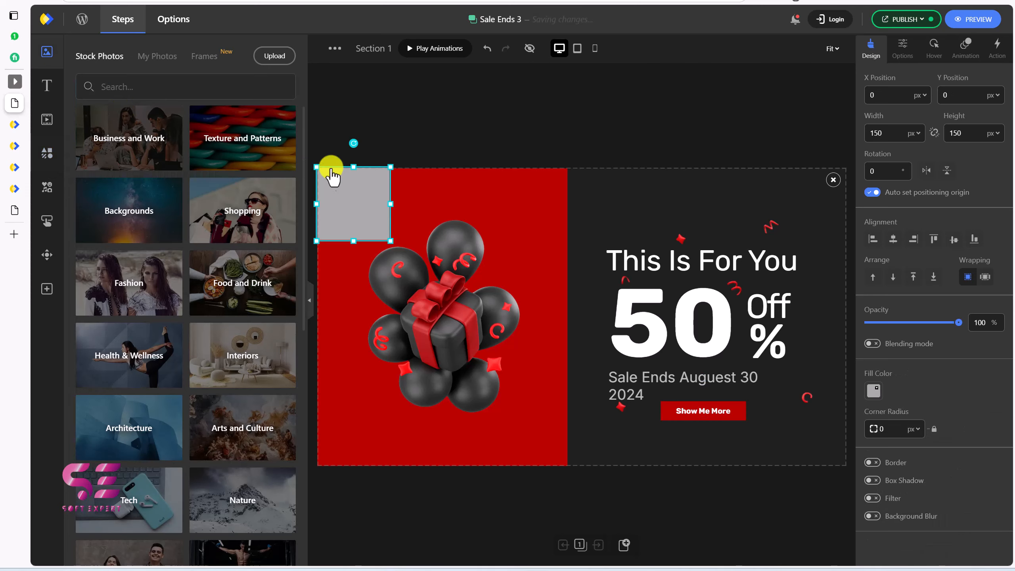
left_click_drag(356, 200, 595, 212)
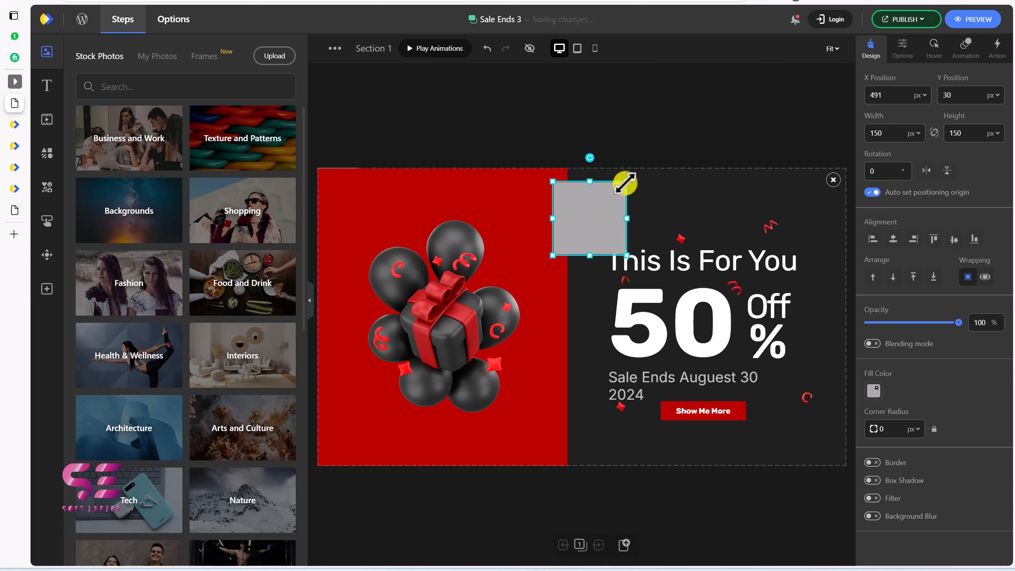
left_click_drag(627, 181, 608, 199)
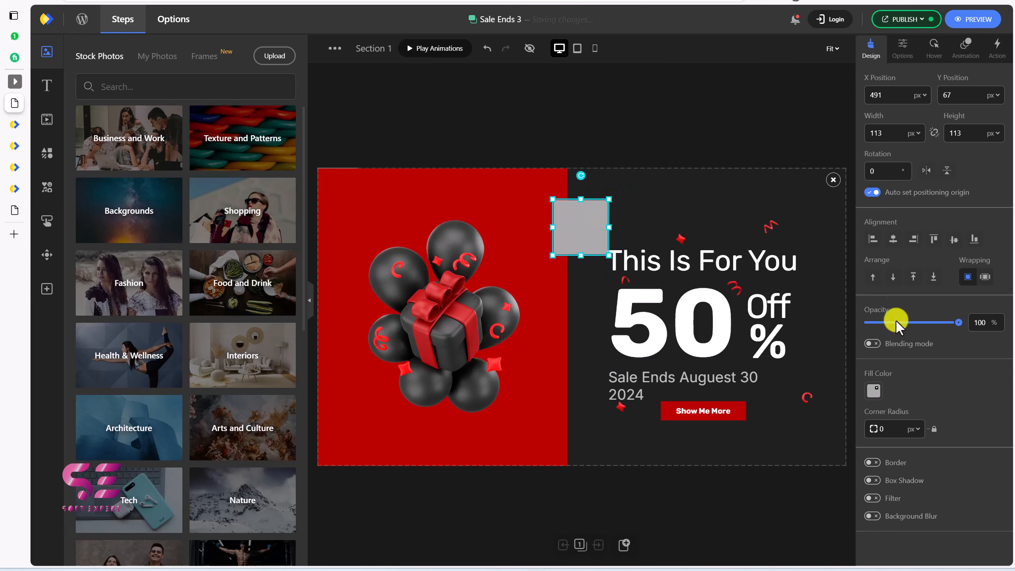
Set the square shape's fill color to orange and deselect it.
left_click(876, 390)
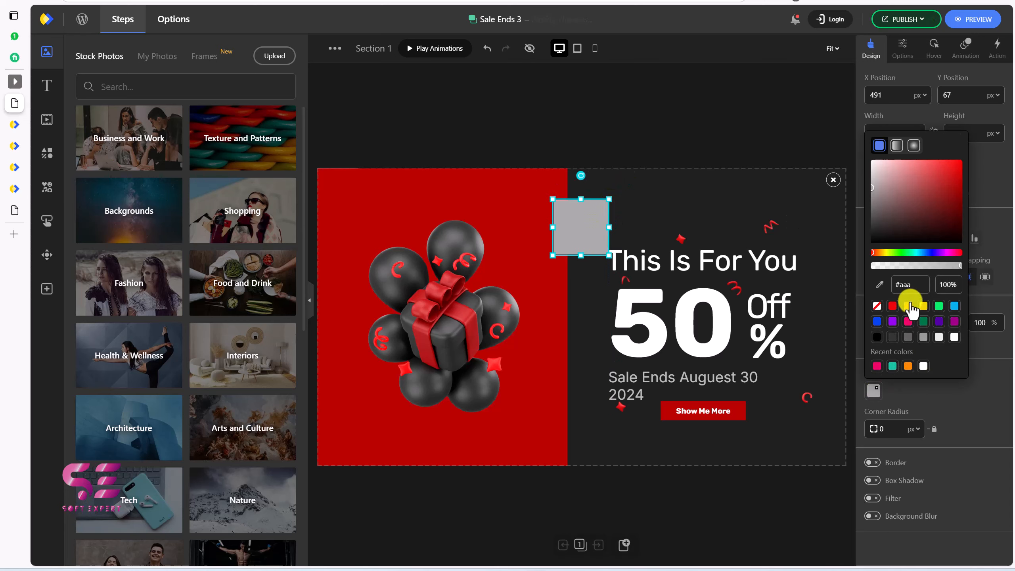
left_click(909, 304)
left_click(641, 186)
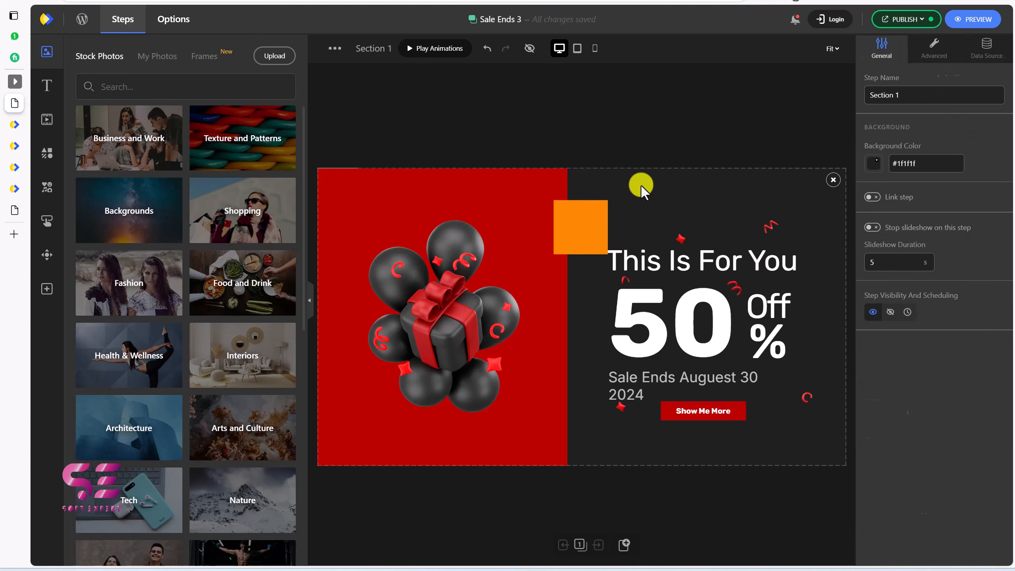
Add the controls set with circled arrows and set the forward arrow's icon color to yellow #eed306.
left_click(45, 254)
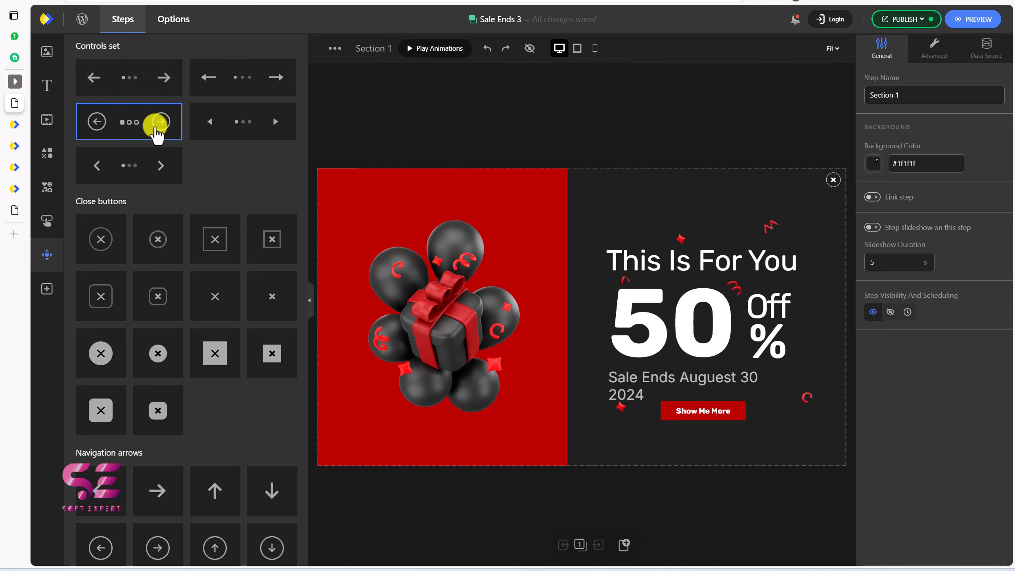
left_click(158, 132)
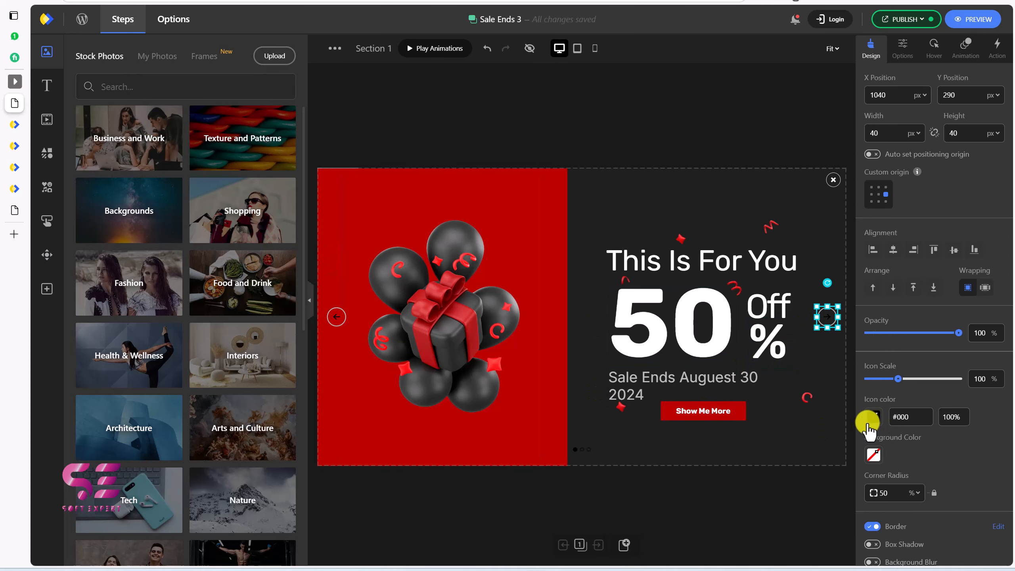
left_click(872, 417)
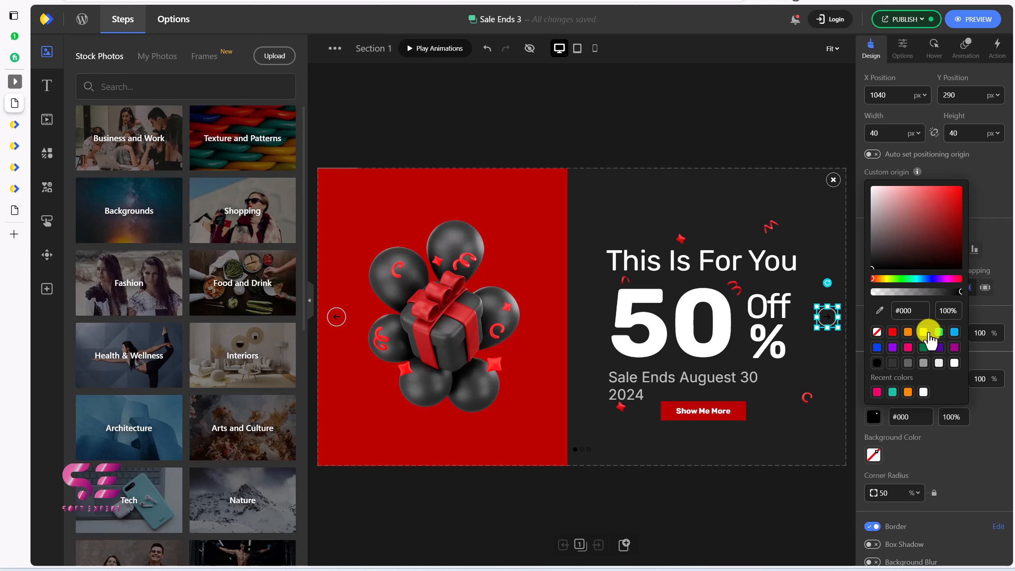
left_click(923, 332)
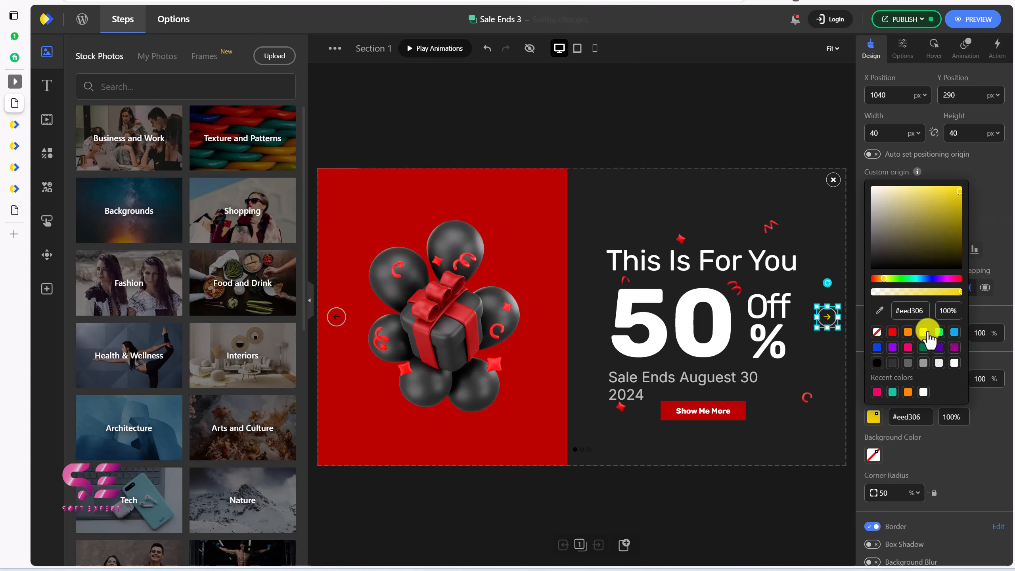
left_click(811, 365)
left_click(336, 317)
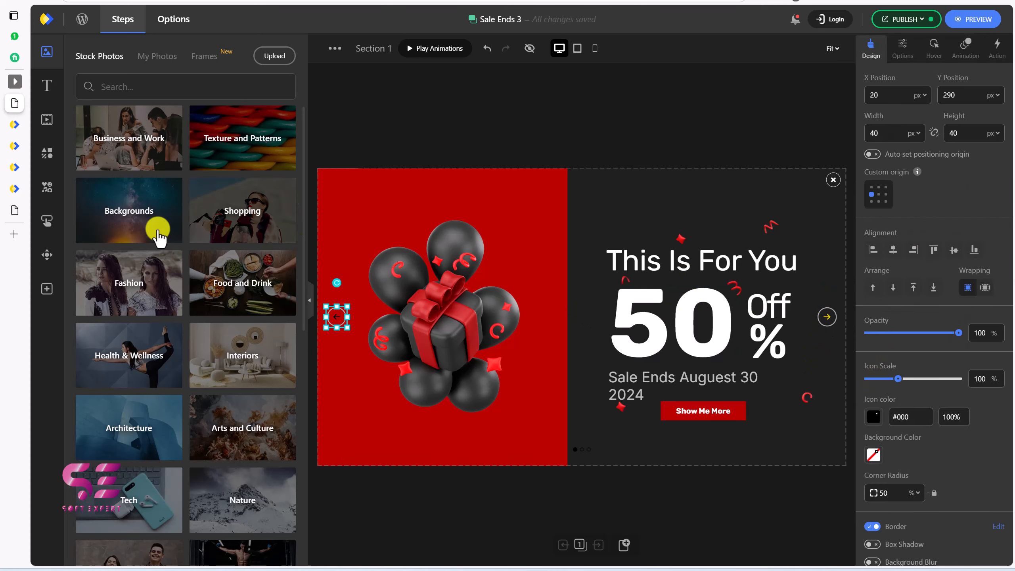
Examine the available close buttons, navigation arrows, timers and slideshow controls, and open the custom elements library.
left_click(47, 258)
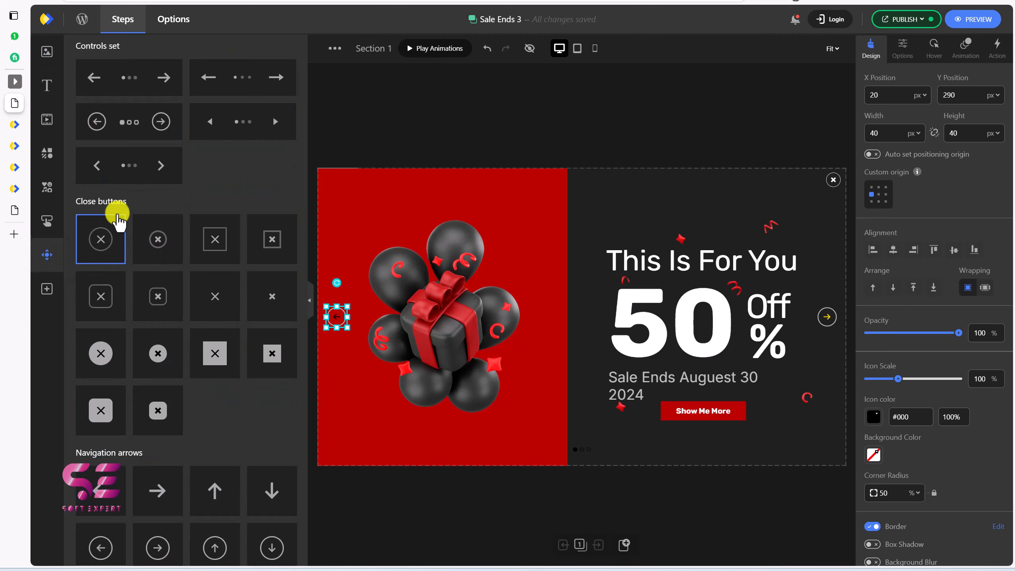
scroll(153, 302, "down", 3)
scroll(185, 341, "down", 10)
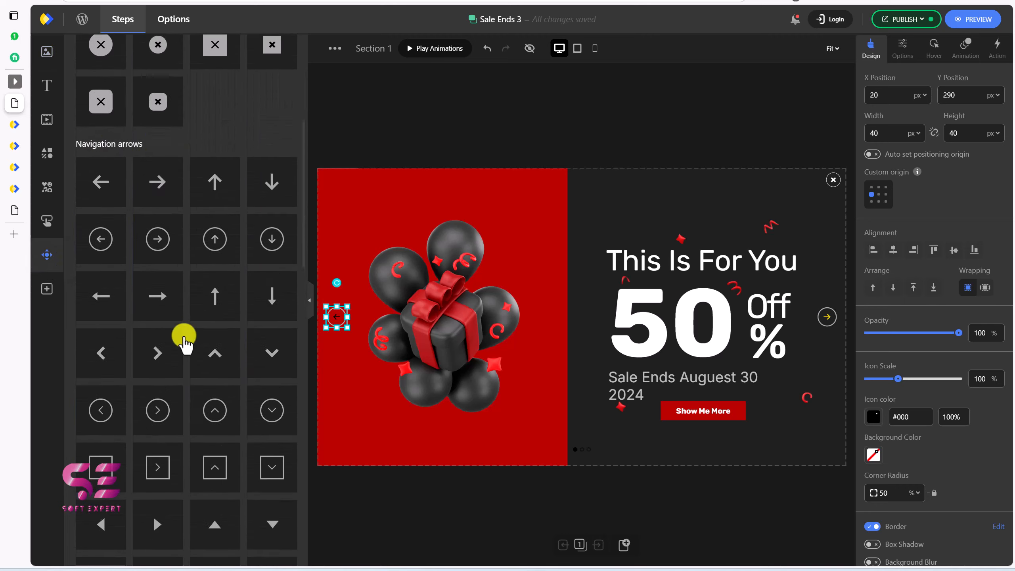
scroll(181, 339, "up", 2)
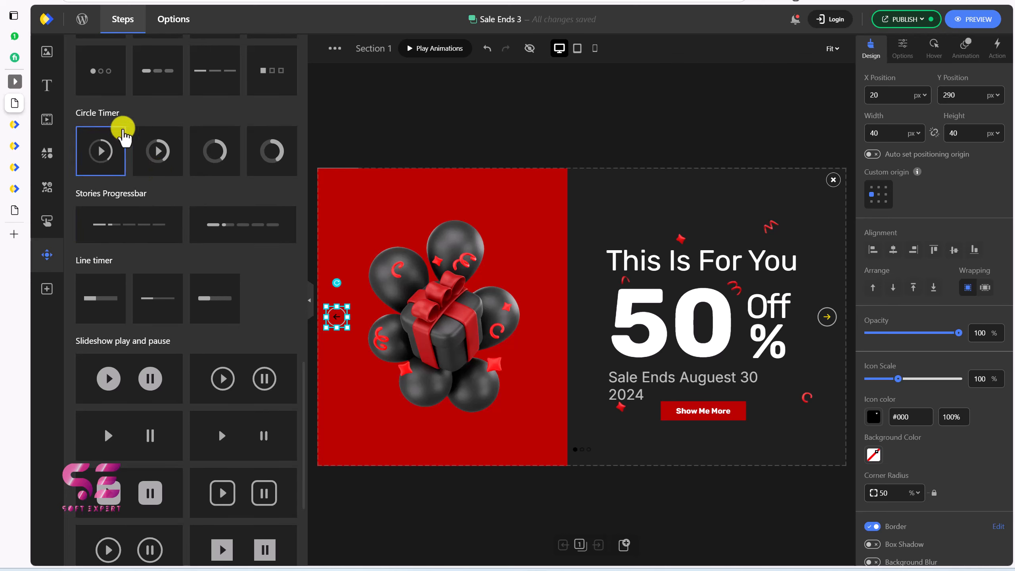
scroll(188, 248, "down", 1)
scroll(171, 287, "down", 3)
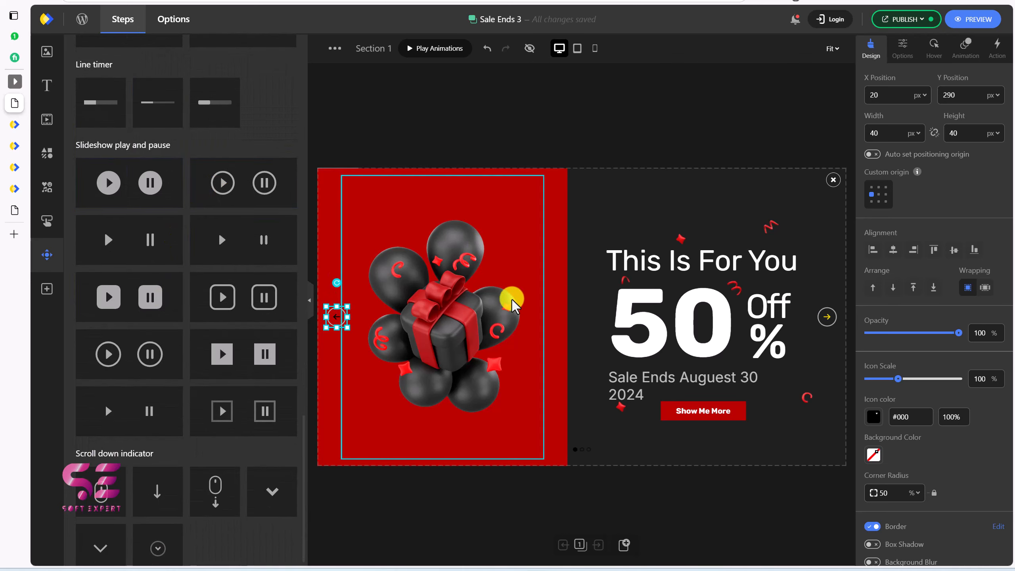
scroll(255, 302, "down", 1)
left_click(52, 298)
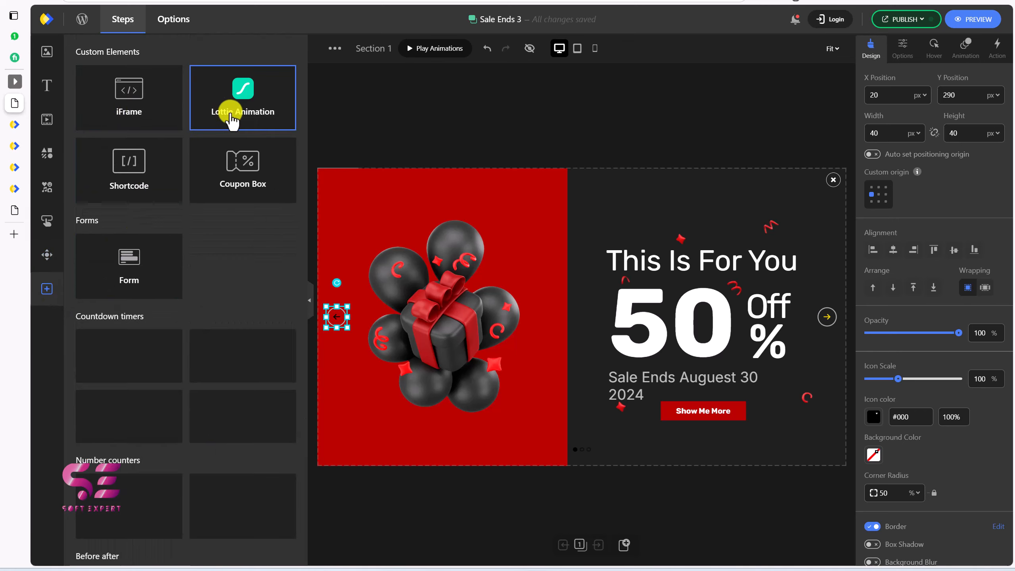
Examine the custom elements library, including its forms, countdown timers, number counters and before-after elements.
scroll(180, 256, "down", 2)
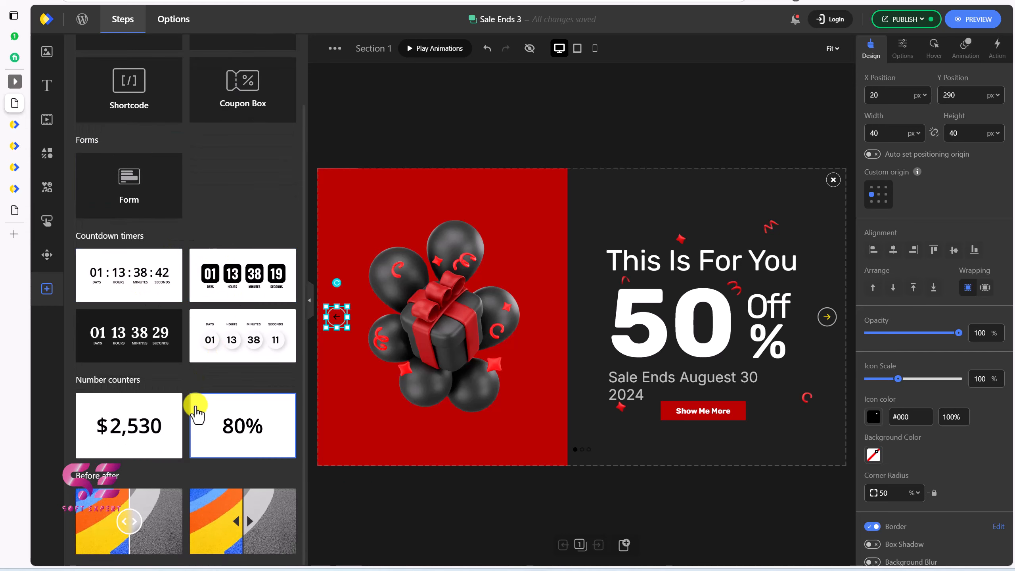
scroll(195, 409, "up", 1)
scroll(195, 410, "down", 1)
scroll(196, 410, "up", 2)
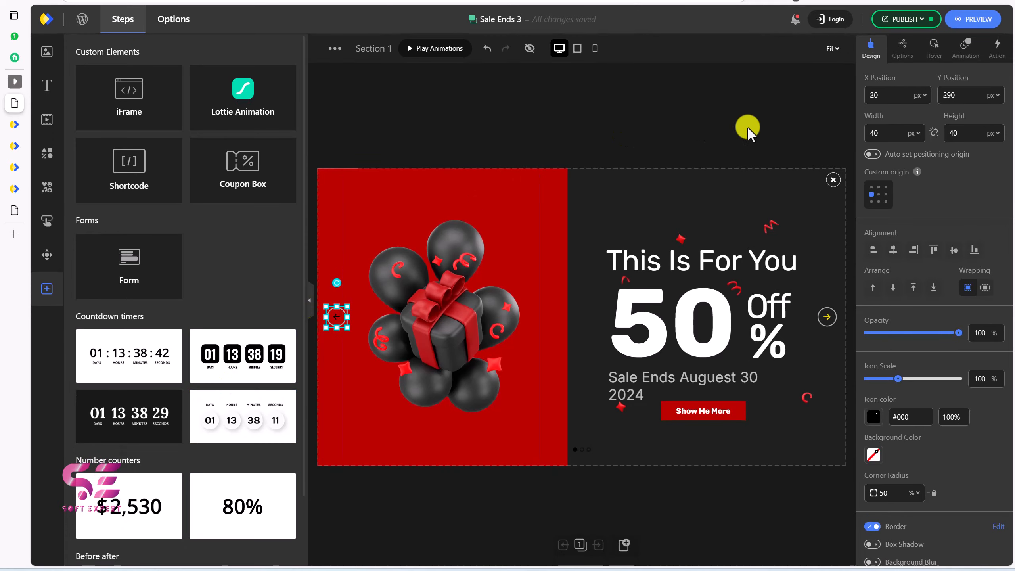
In the popup's display rules, enable the Scroll percentage trigger at 50% and save the rules.
left_click(893, 22)
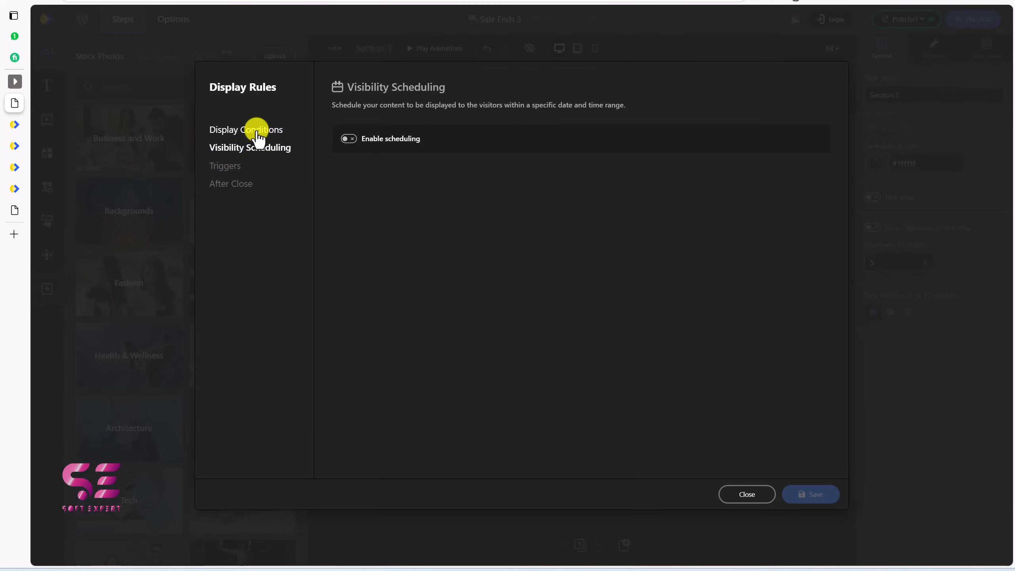
left_click(256, 131)
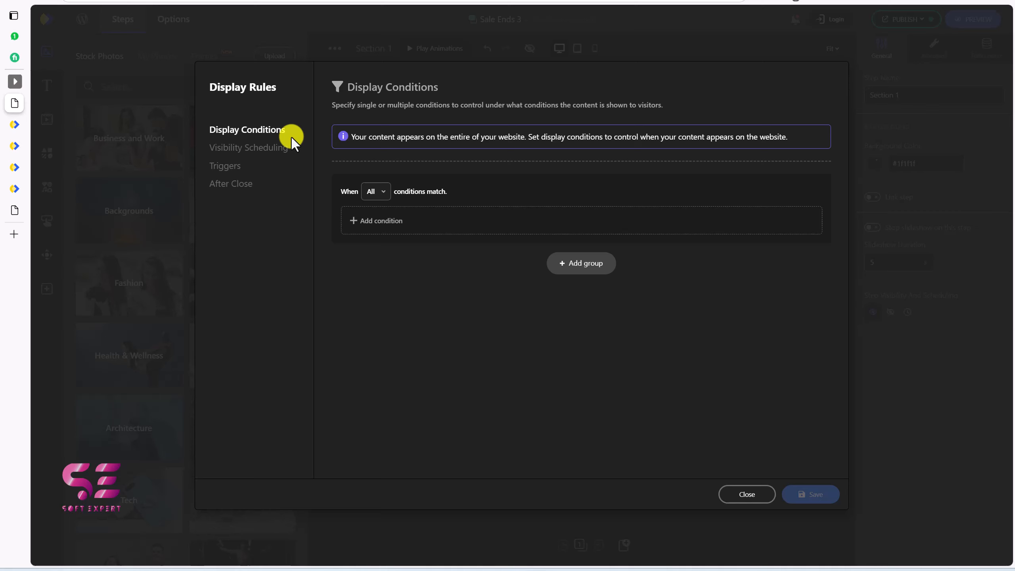
left_click(240, 168)
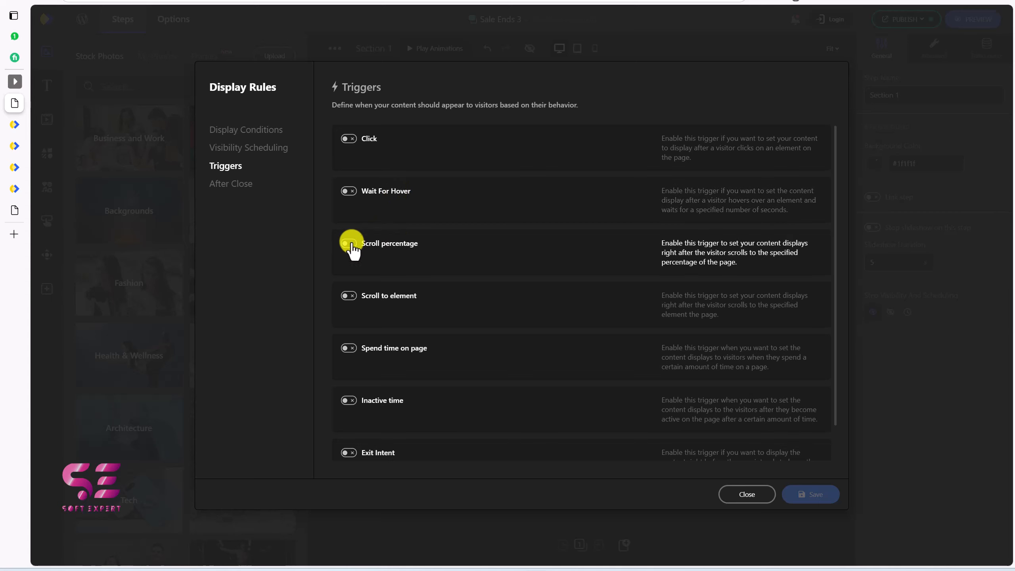
left_click(340, 248)
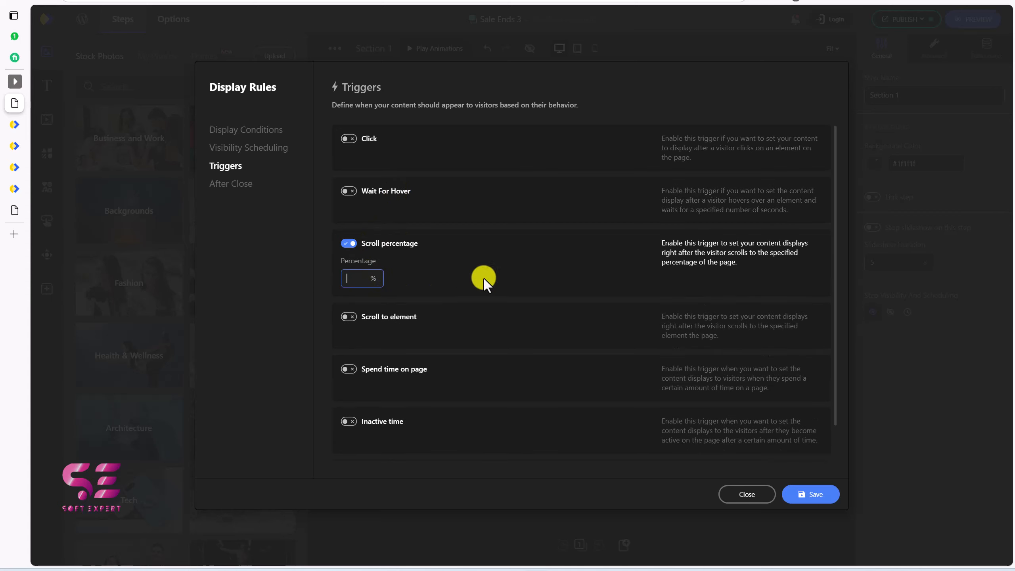
type("50")
left_click(813, 494)
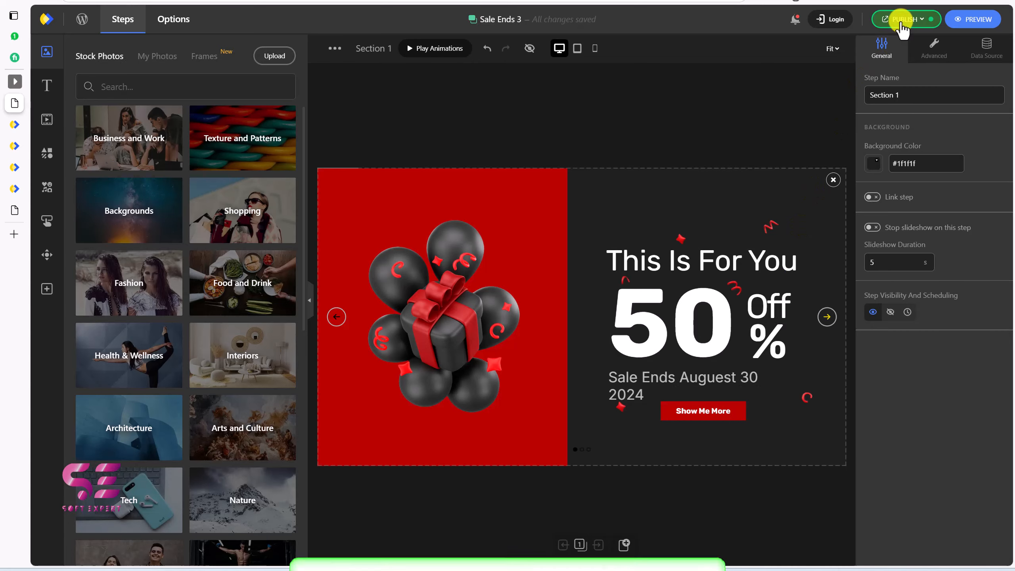
Publish the Sale Ends 3 popup, choosing to publish now instead of reopening the display rules.
left_click(901, 19)
left_click(833, 187)
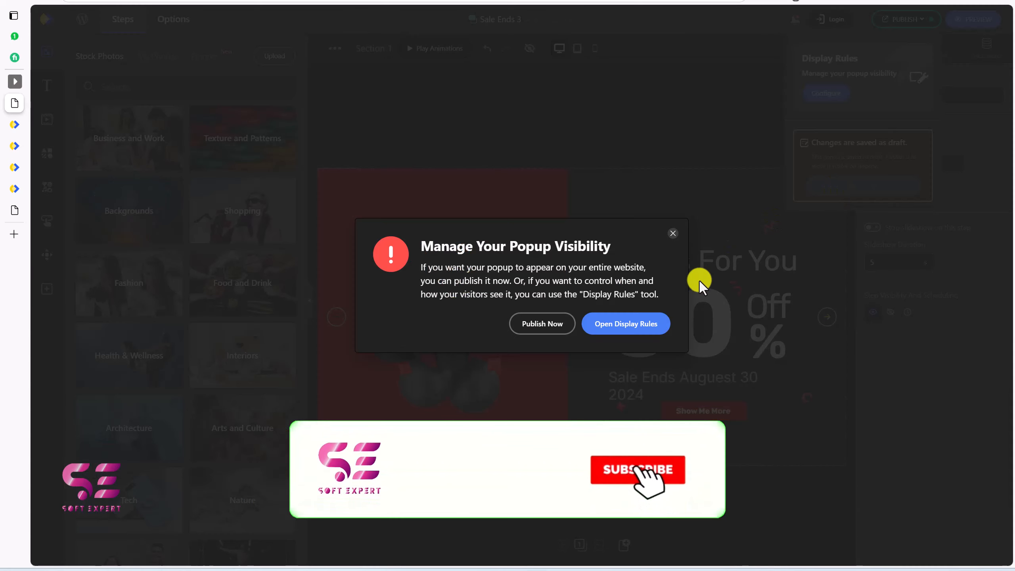
left_click(553, 326)
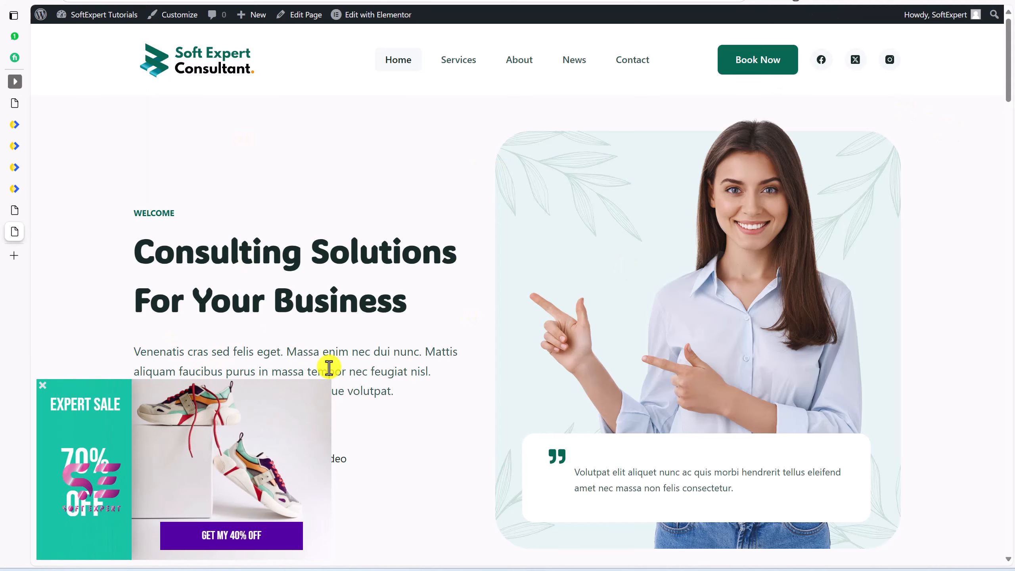
Scroll through the website's home page past its halfway point to test the scroll-triggered popup.
scroll(535, 361, "down", 15)
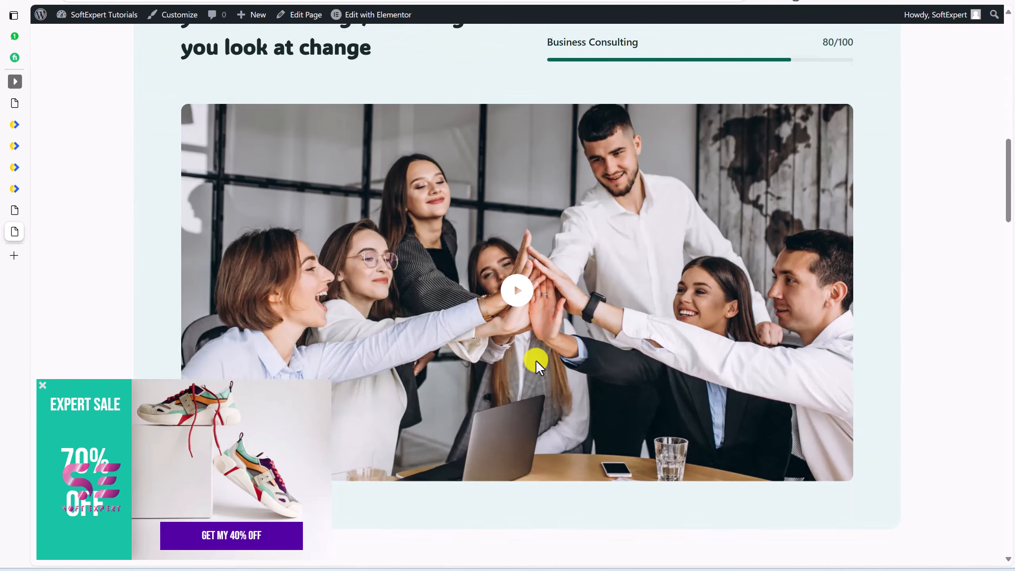
scroll(536, 361, "down", 20)
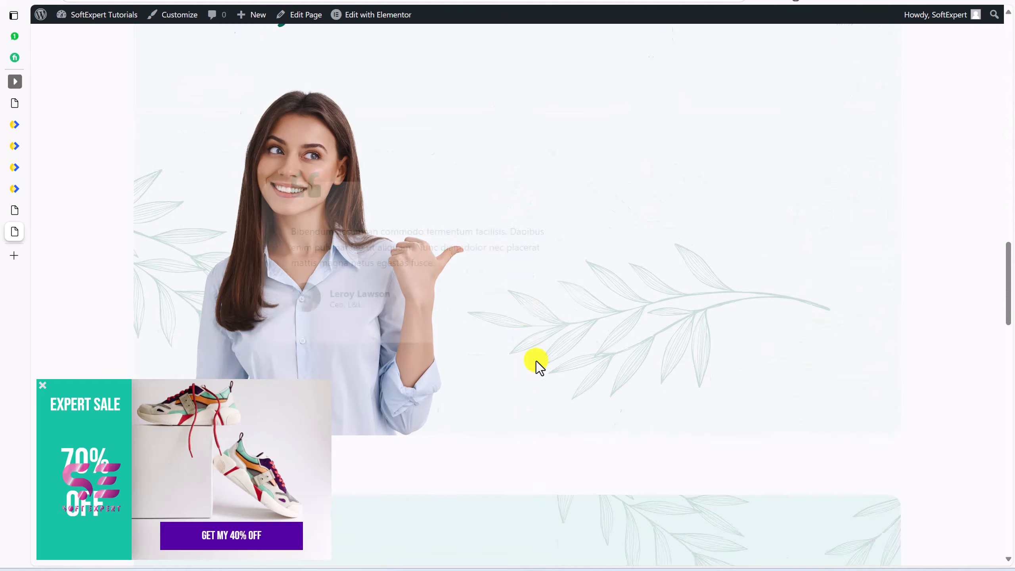
scroll(536, 361, "down", 6)
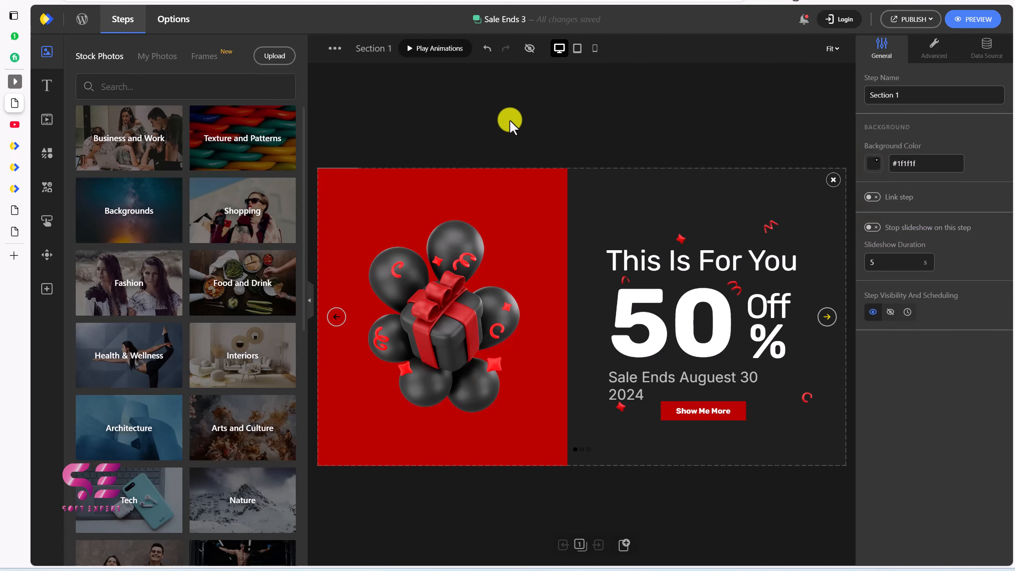
Close the popup editor and browse the Soft Expert YouTube channel's latest videos.
key("ctrl+w")
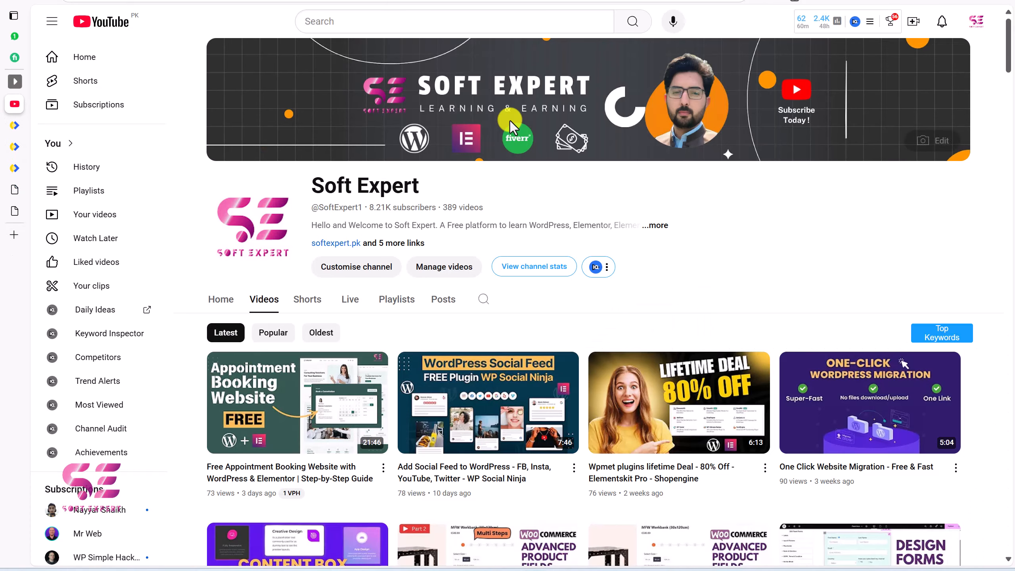
scroll(574, 246, "down", 3)
scroll(575, 246, "down", 10)
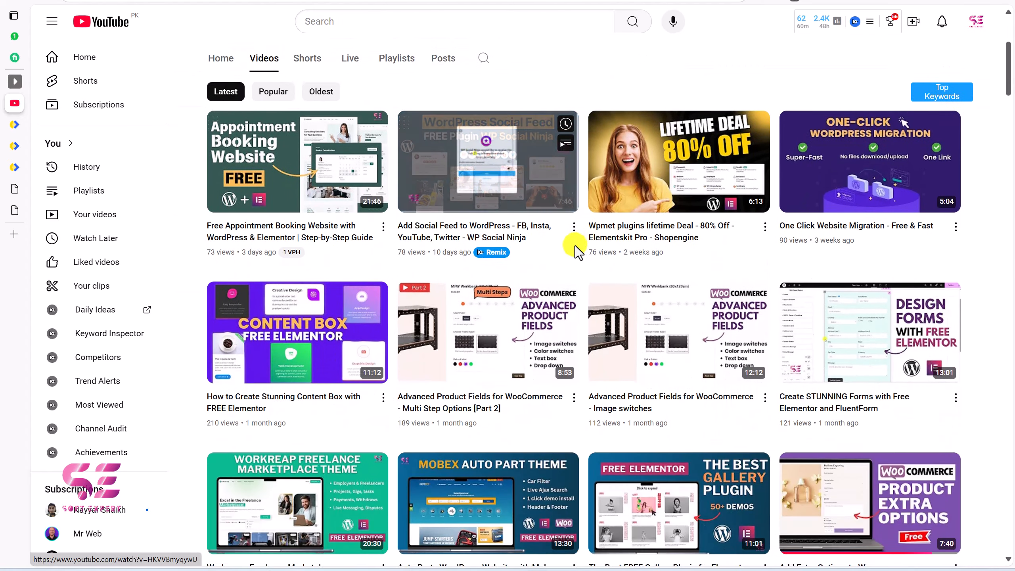
scroll(574, 246, "down", 20)
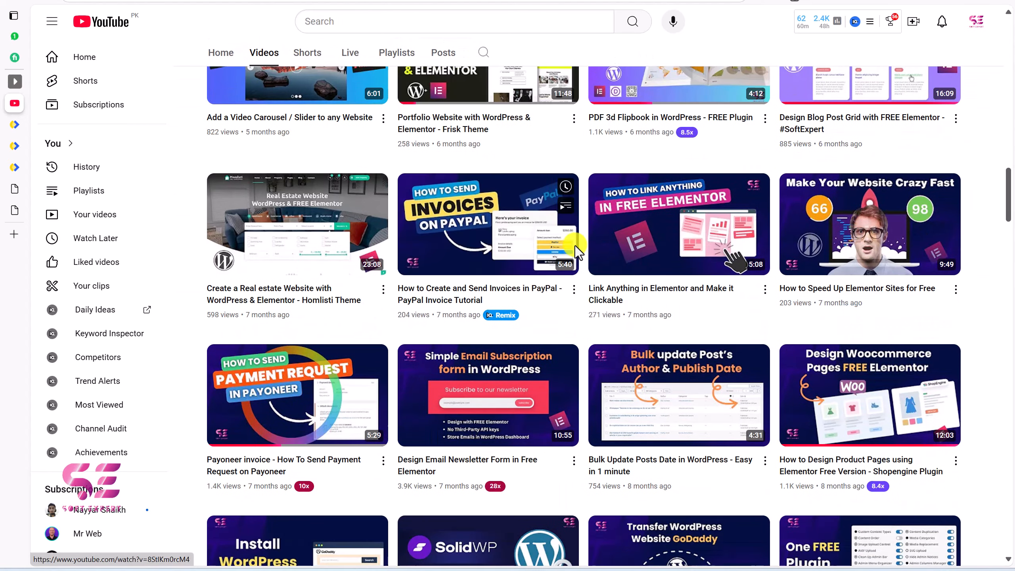
scroll(575, 246, "up", 7)
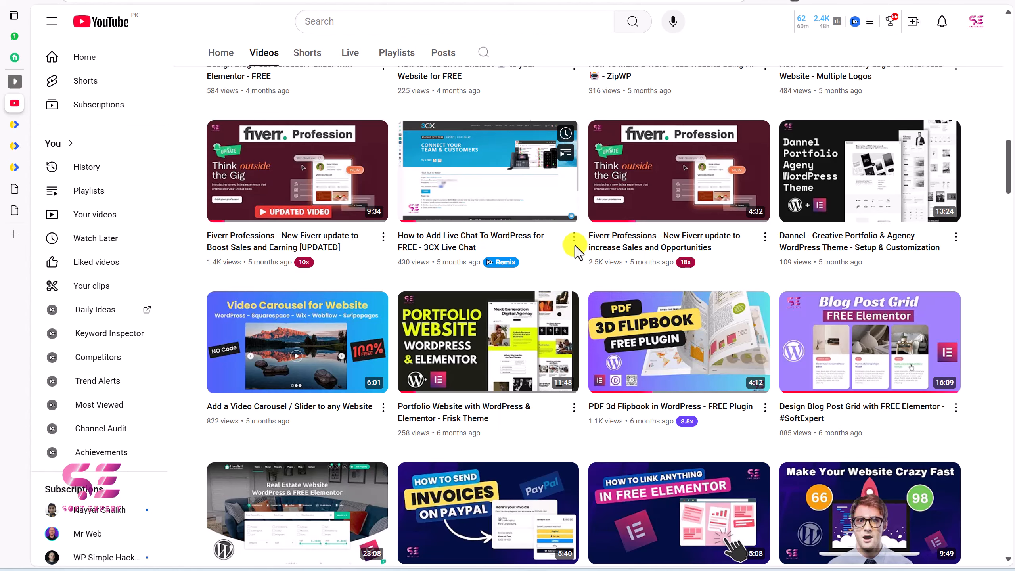
scroll(575, 246, "down", 12)
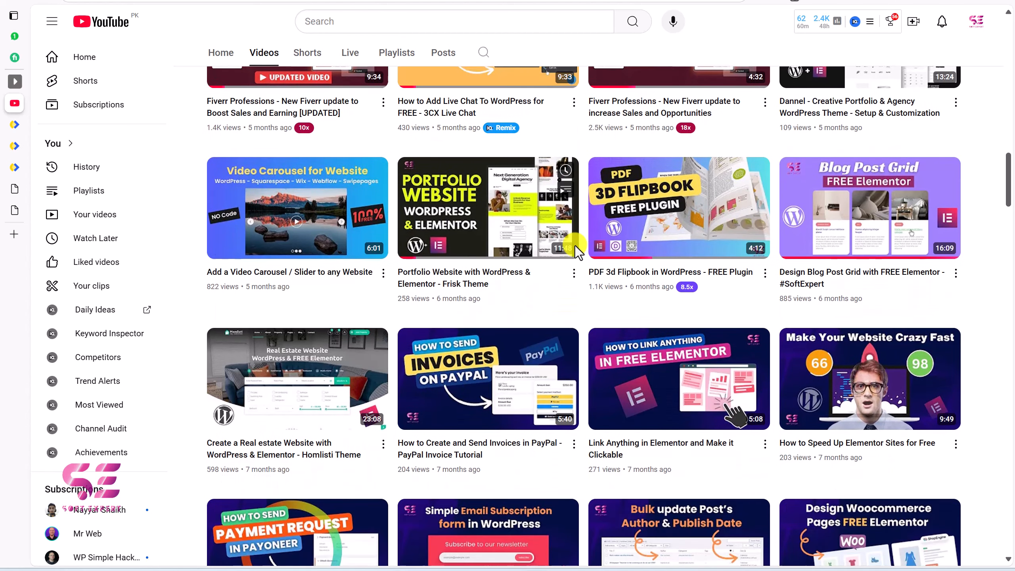